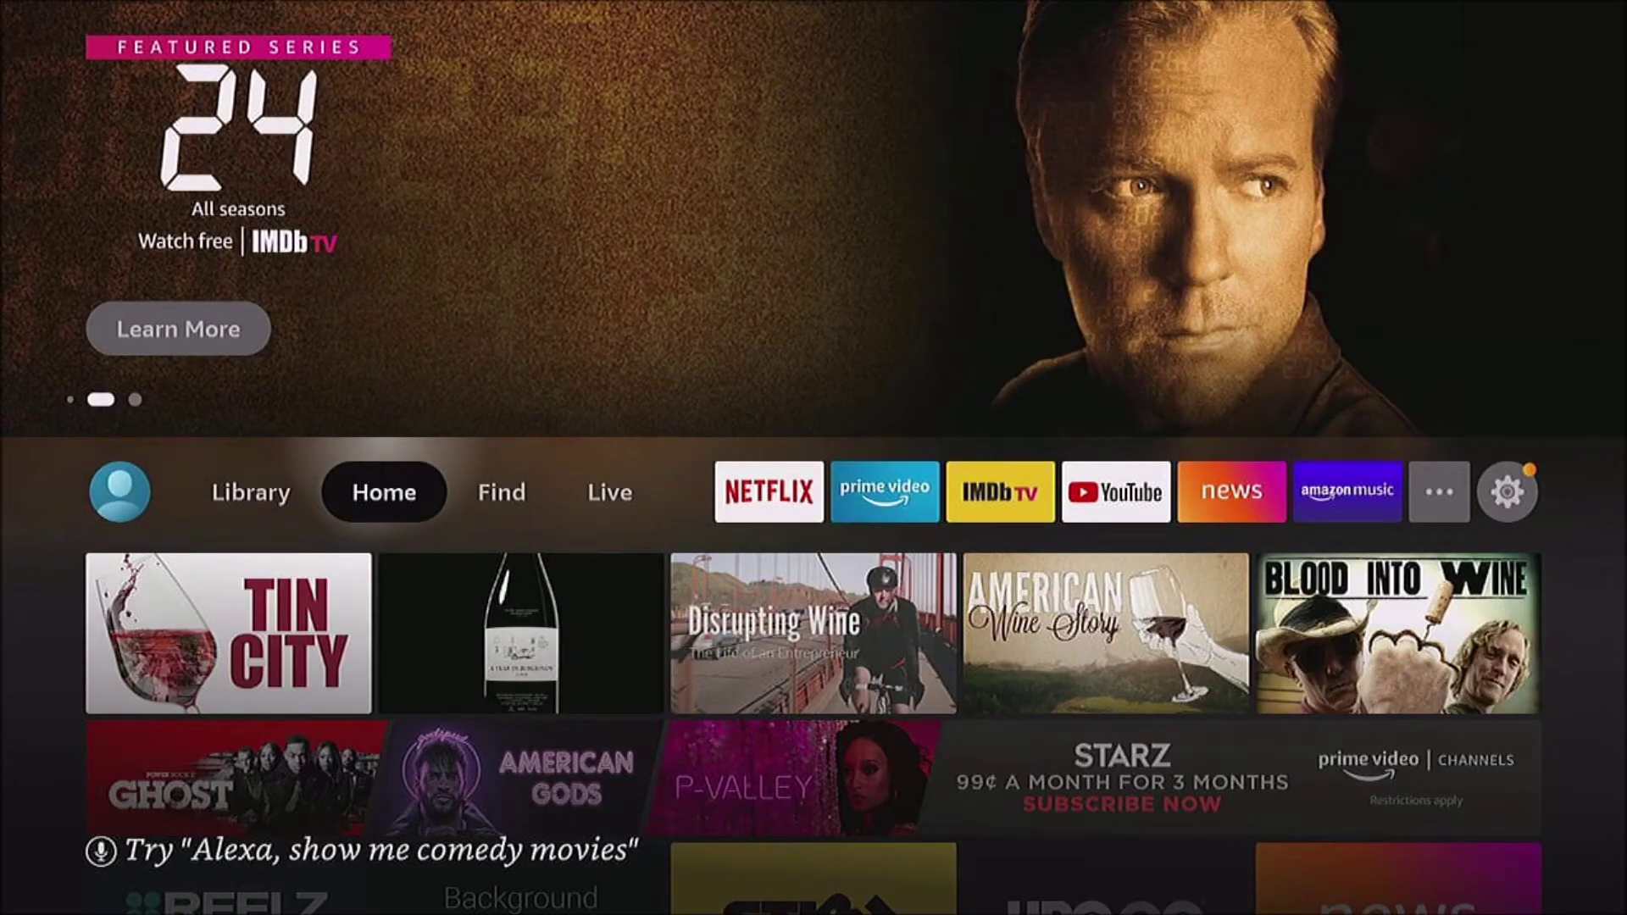
Go from the Settings gear into Applications and open Manage Installed Applications
key("Right")
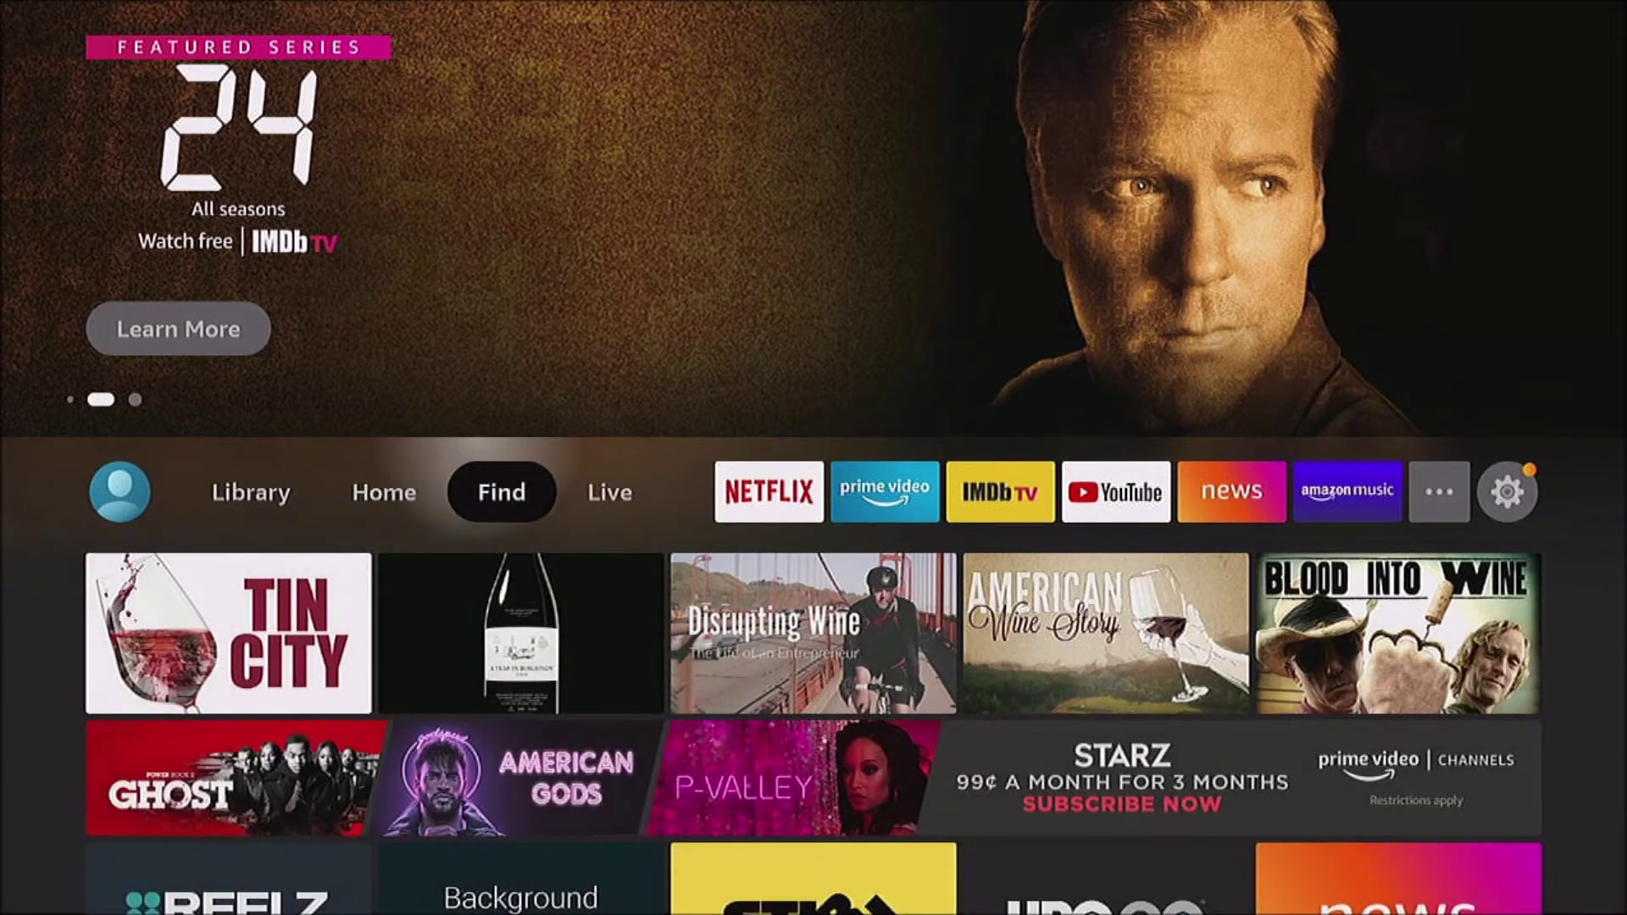
key("Right")
key("Right")
key("Right")
key("Right")
key("Right")
key("Right")
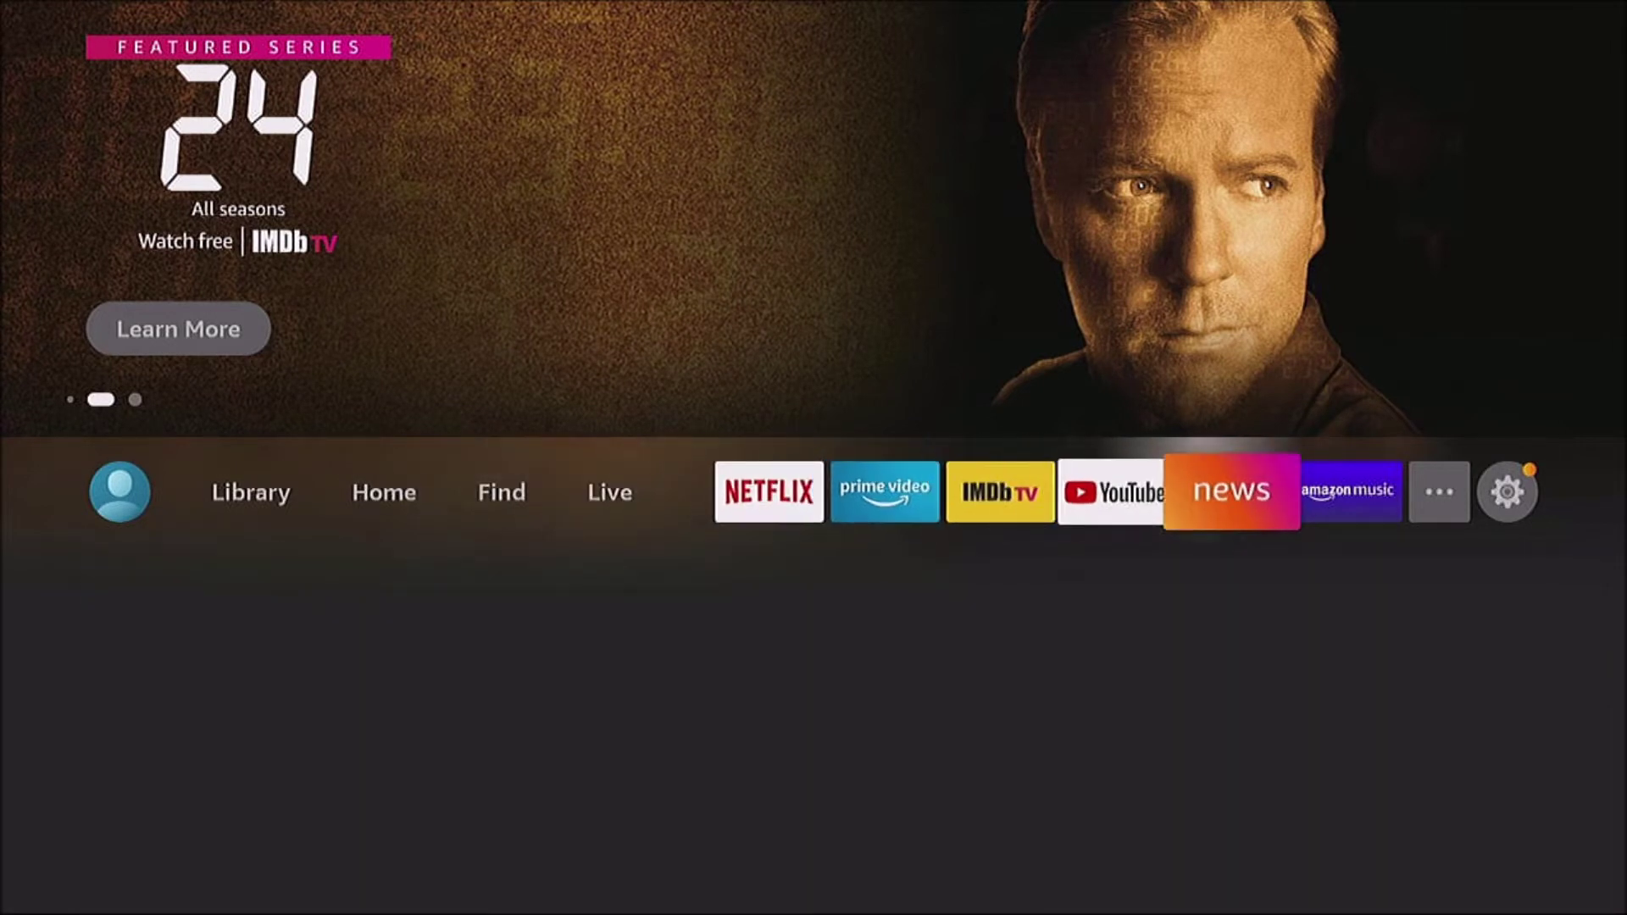
key("Right")
key("Right")
key("Right")
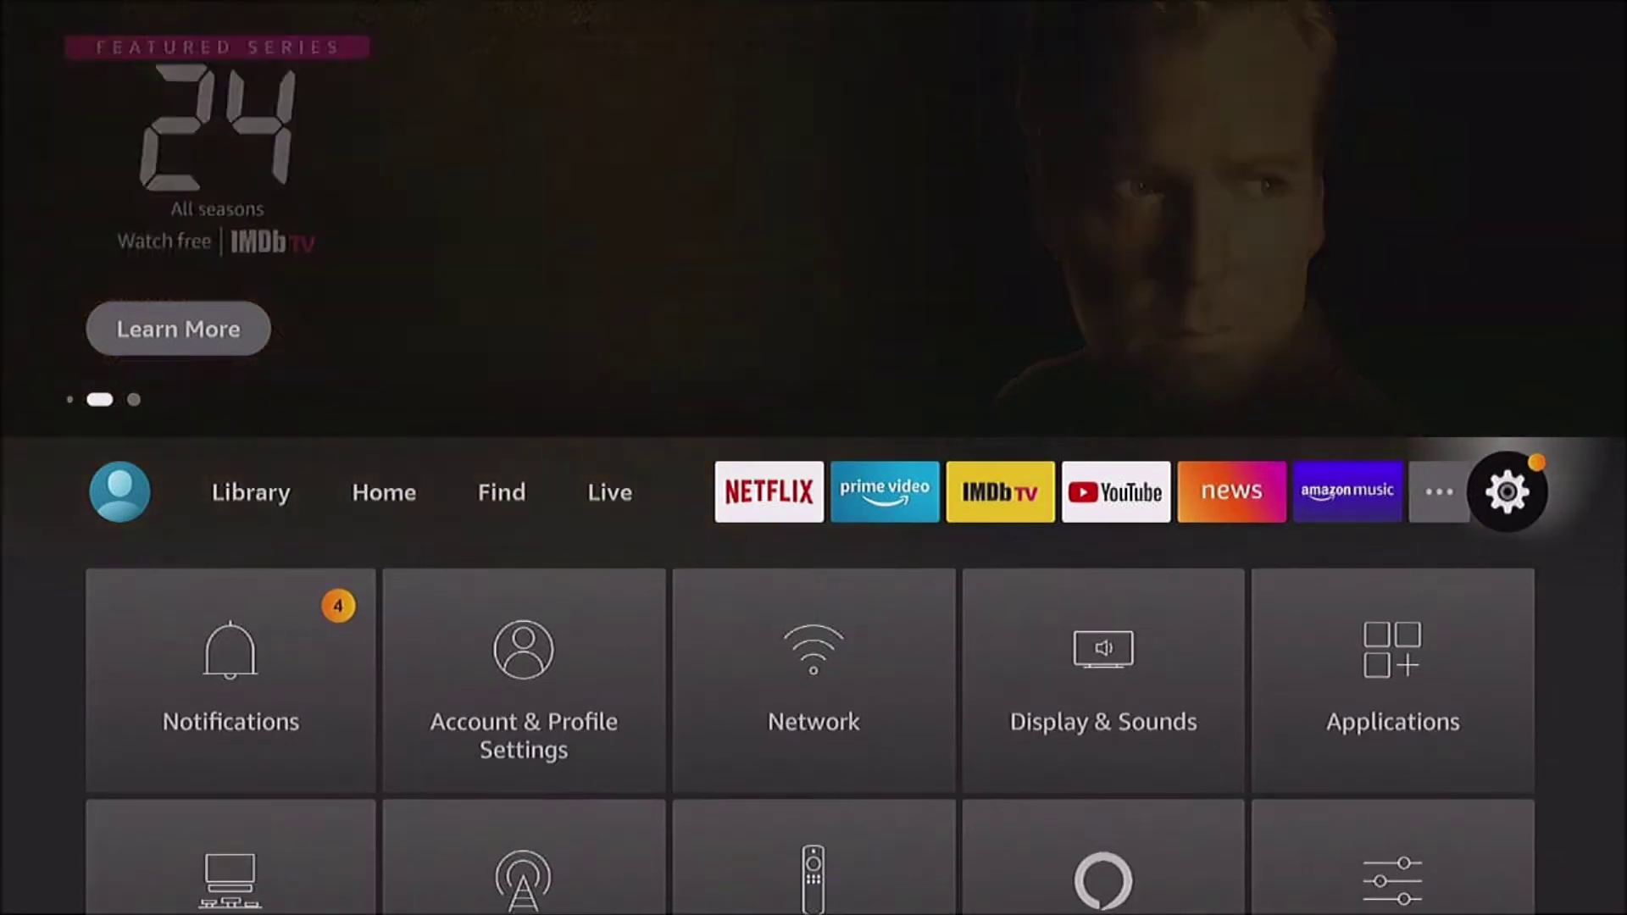
key("Down")
key("Right")
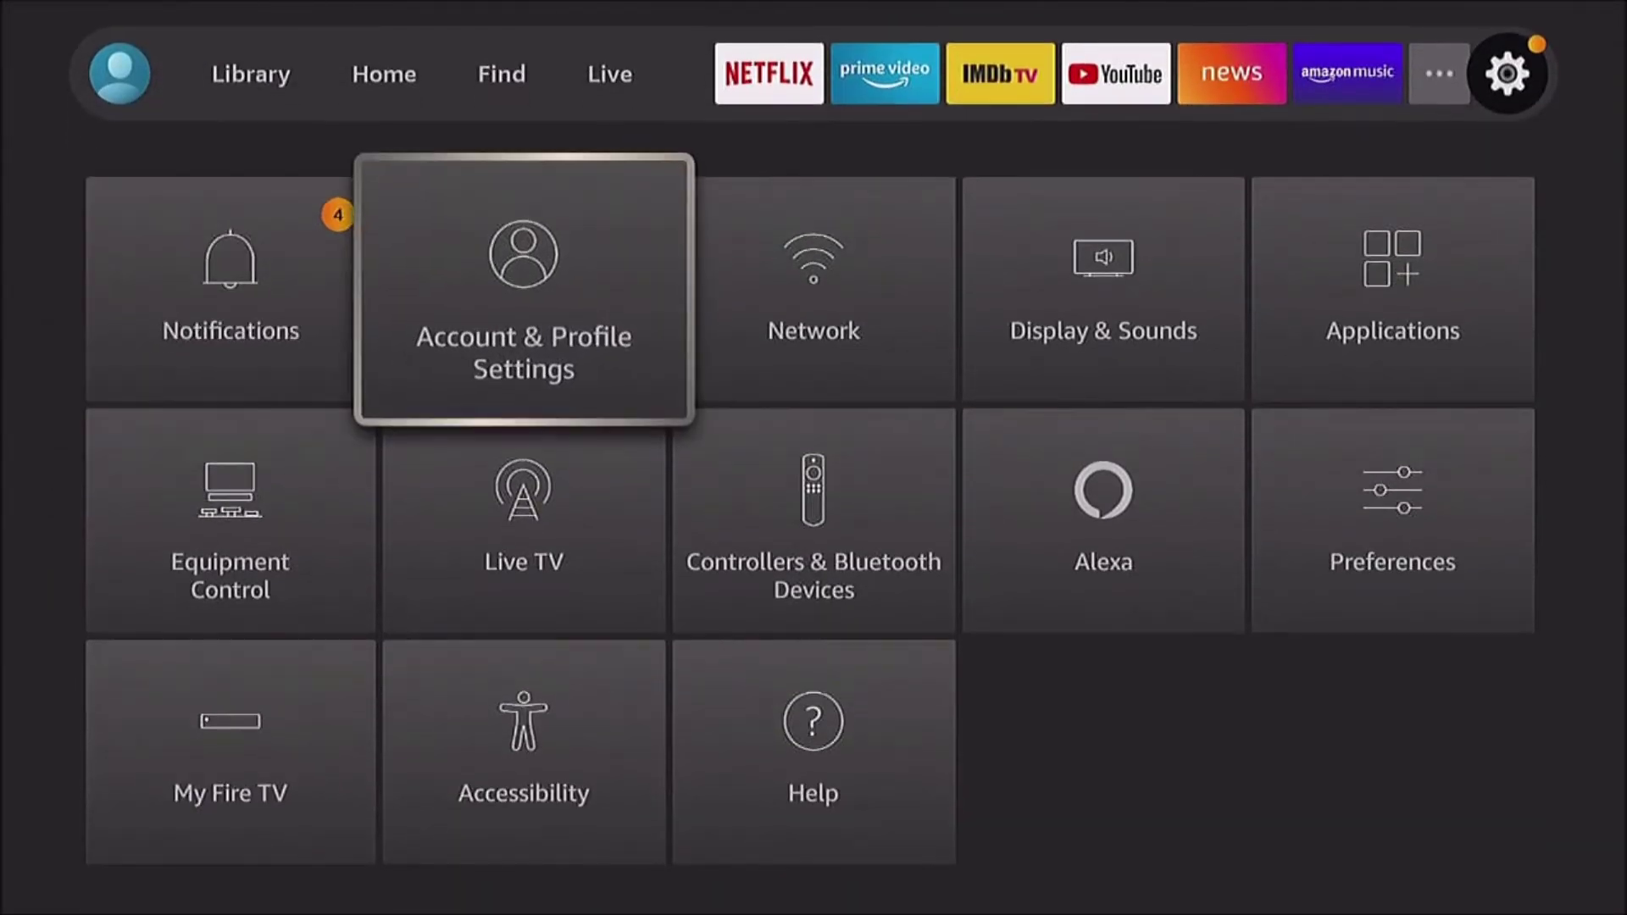
key("Right")
key("Right")
key("Right")
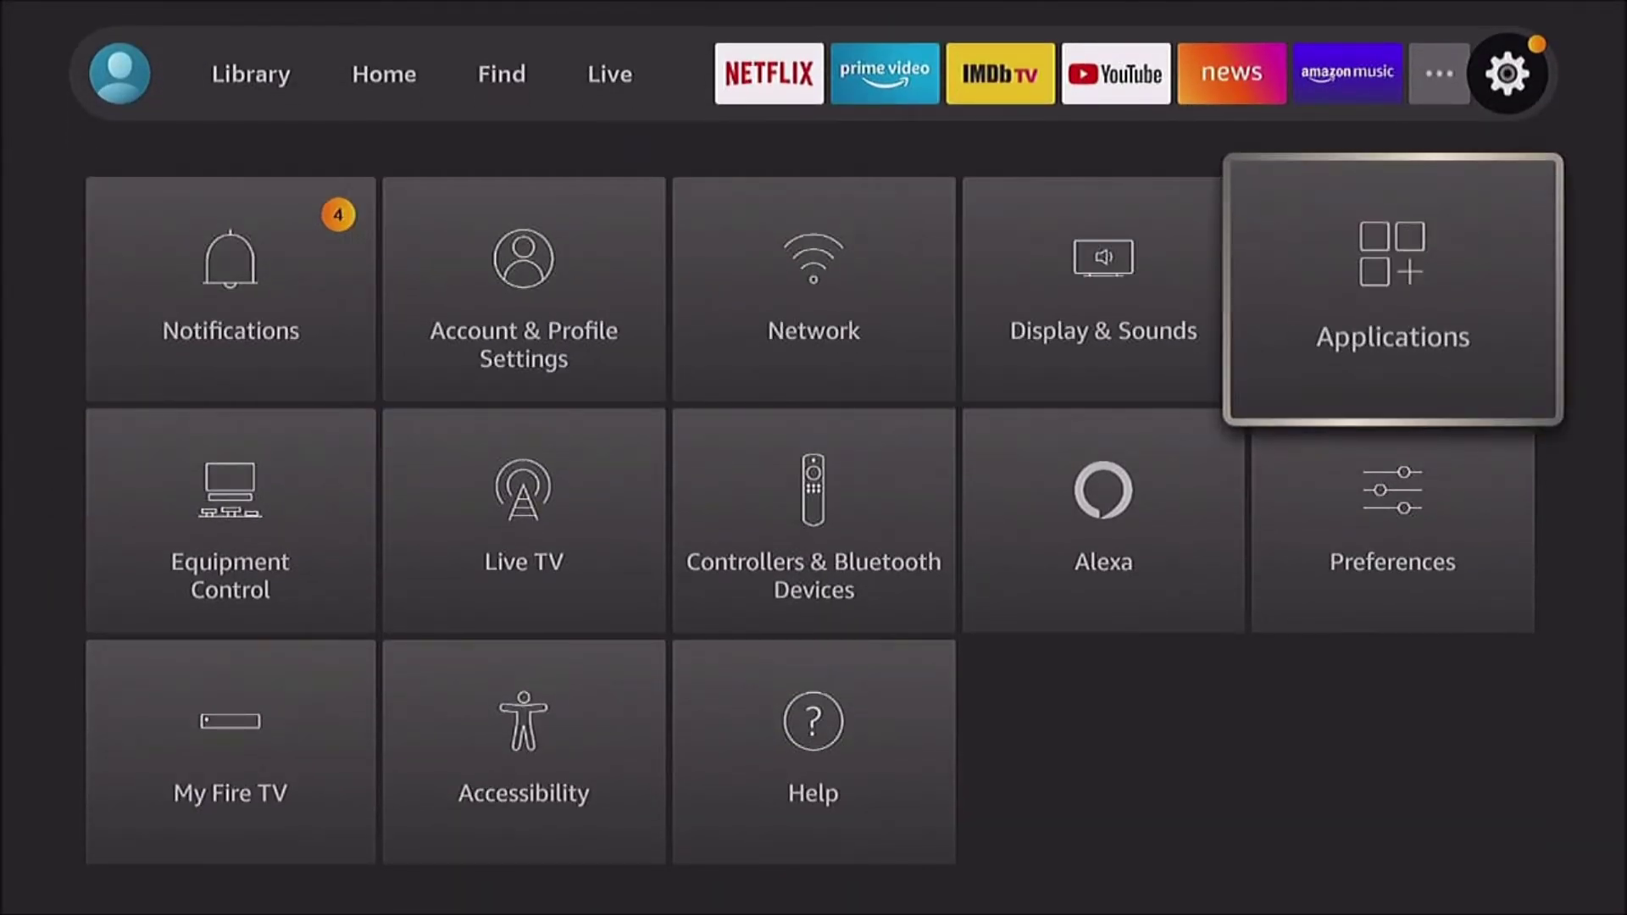
key("Return")
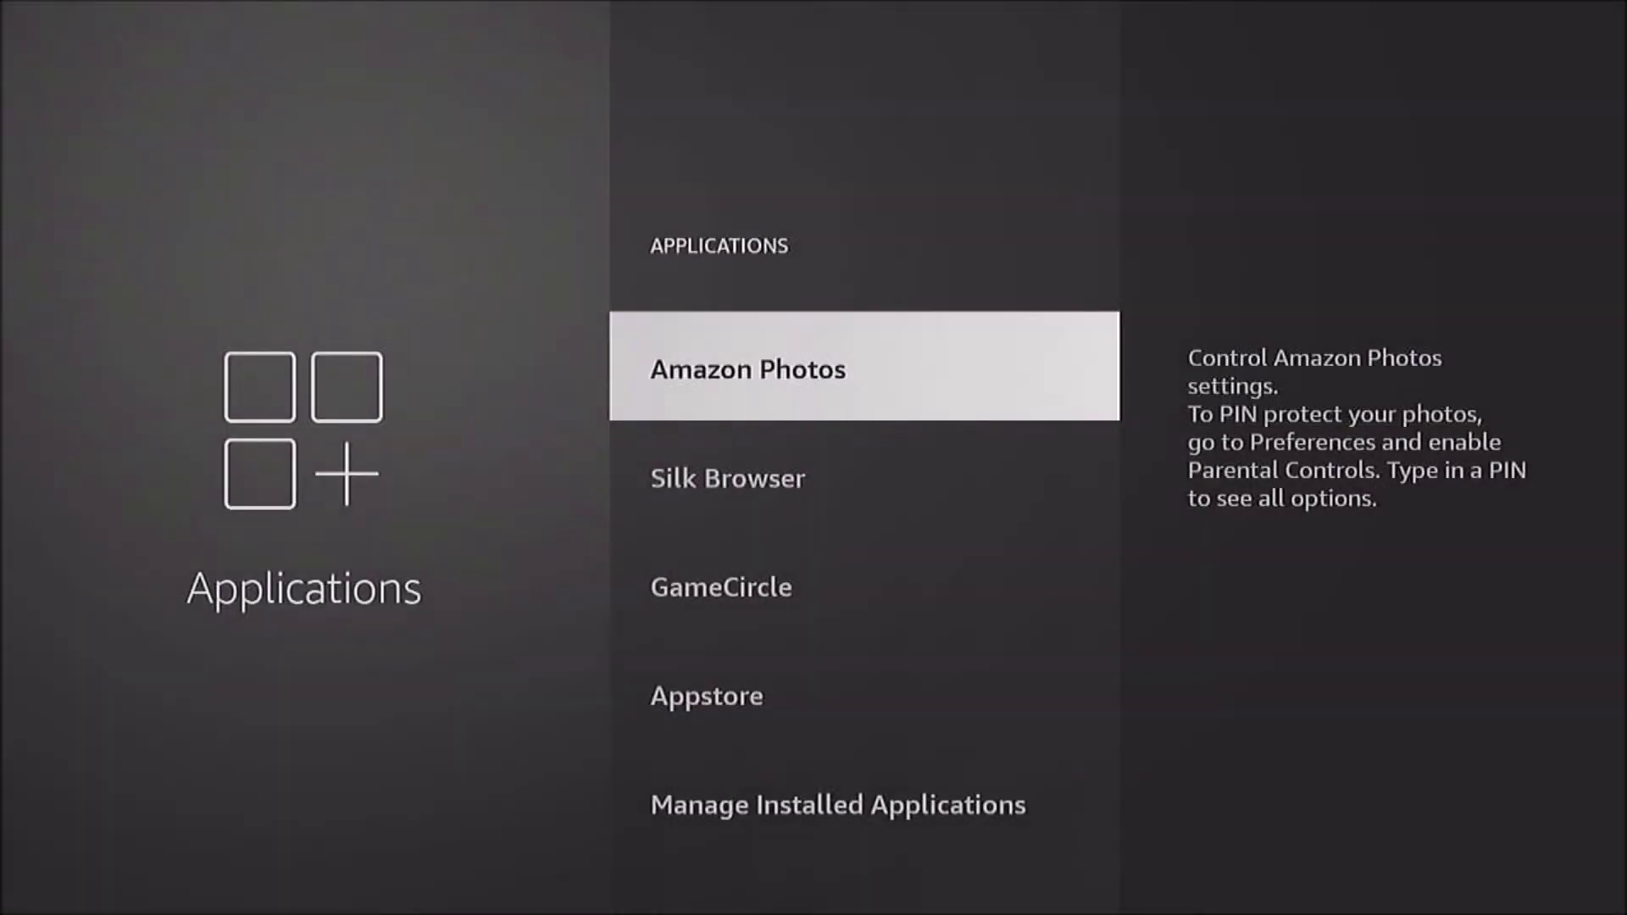
key("Down")
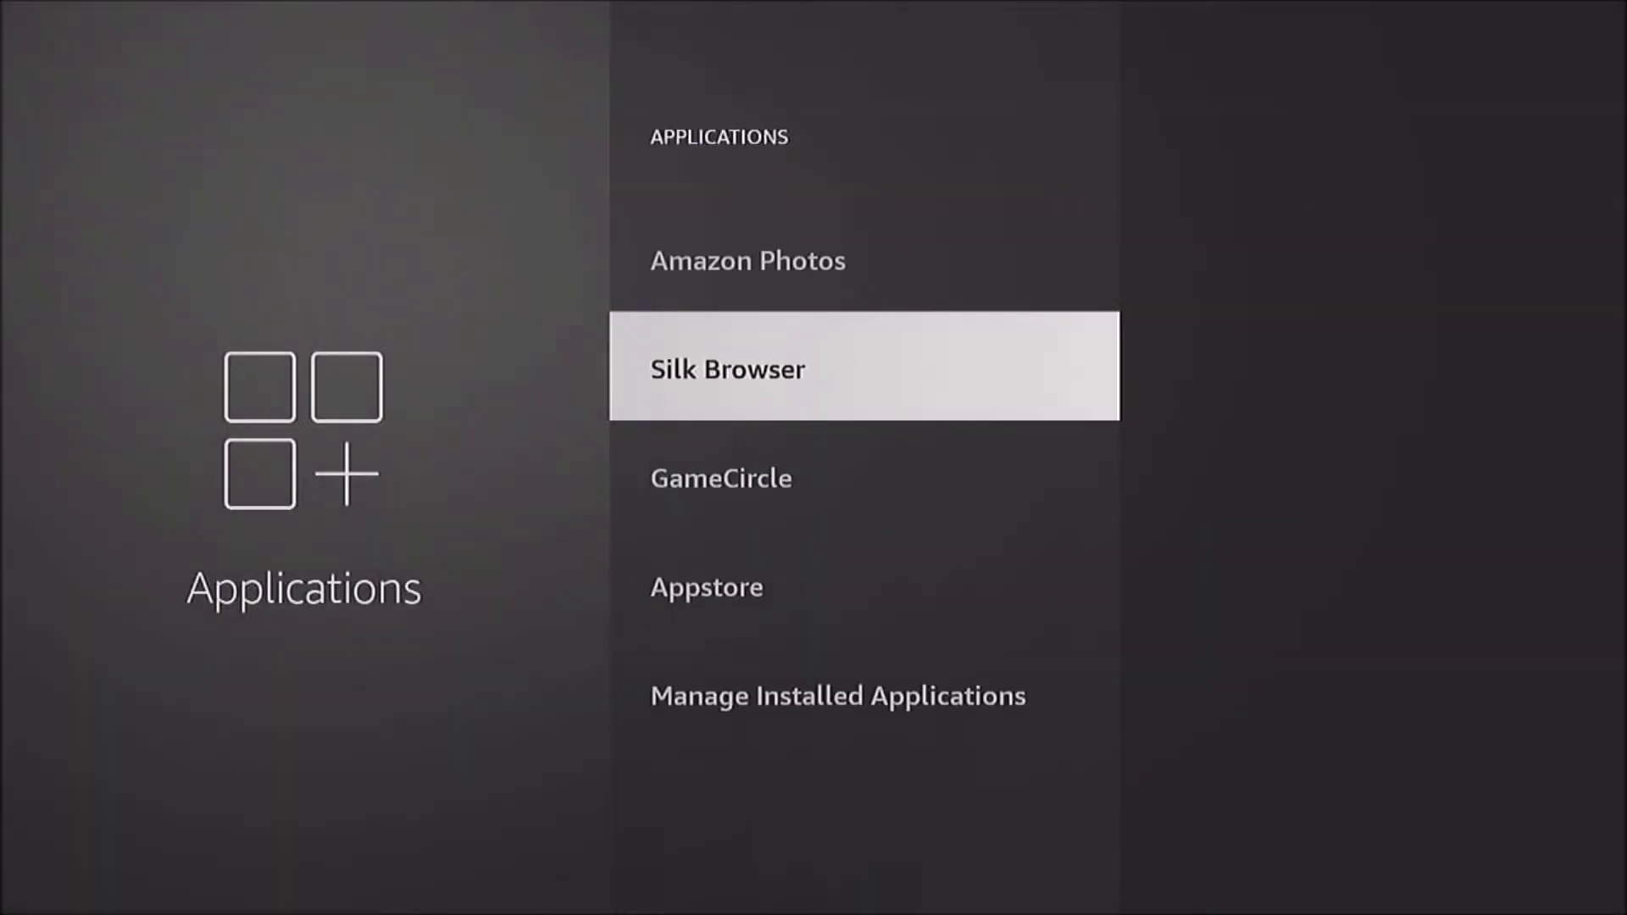
key("Down")
key("Down")
key("Down")
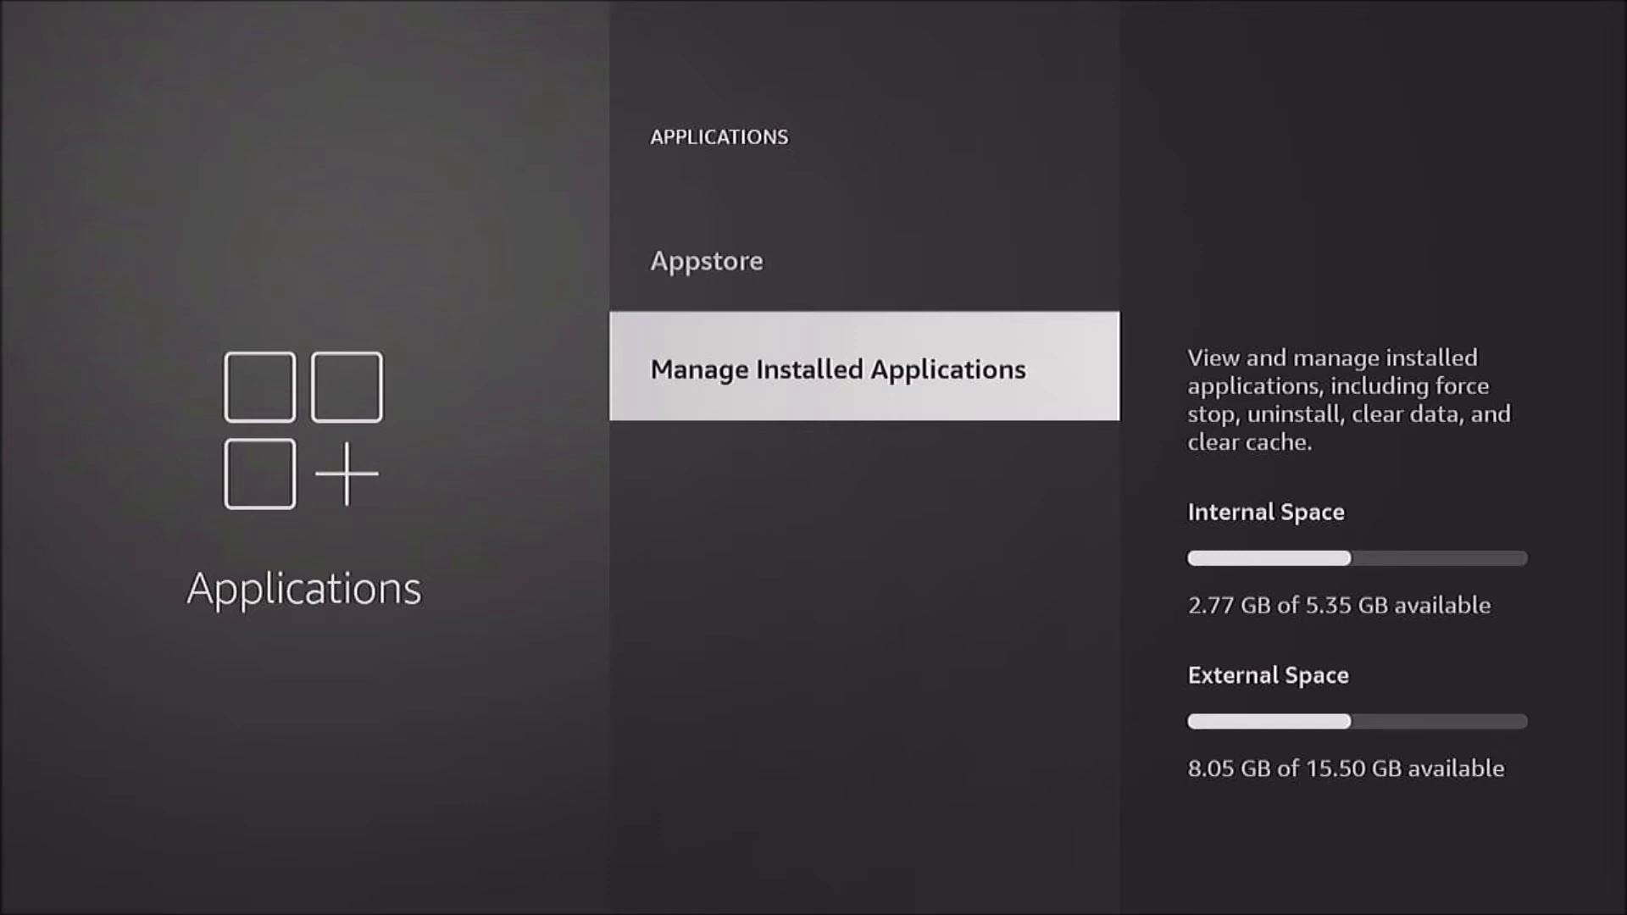
key("Return")
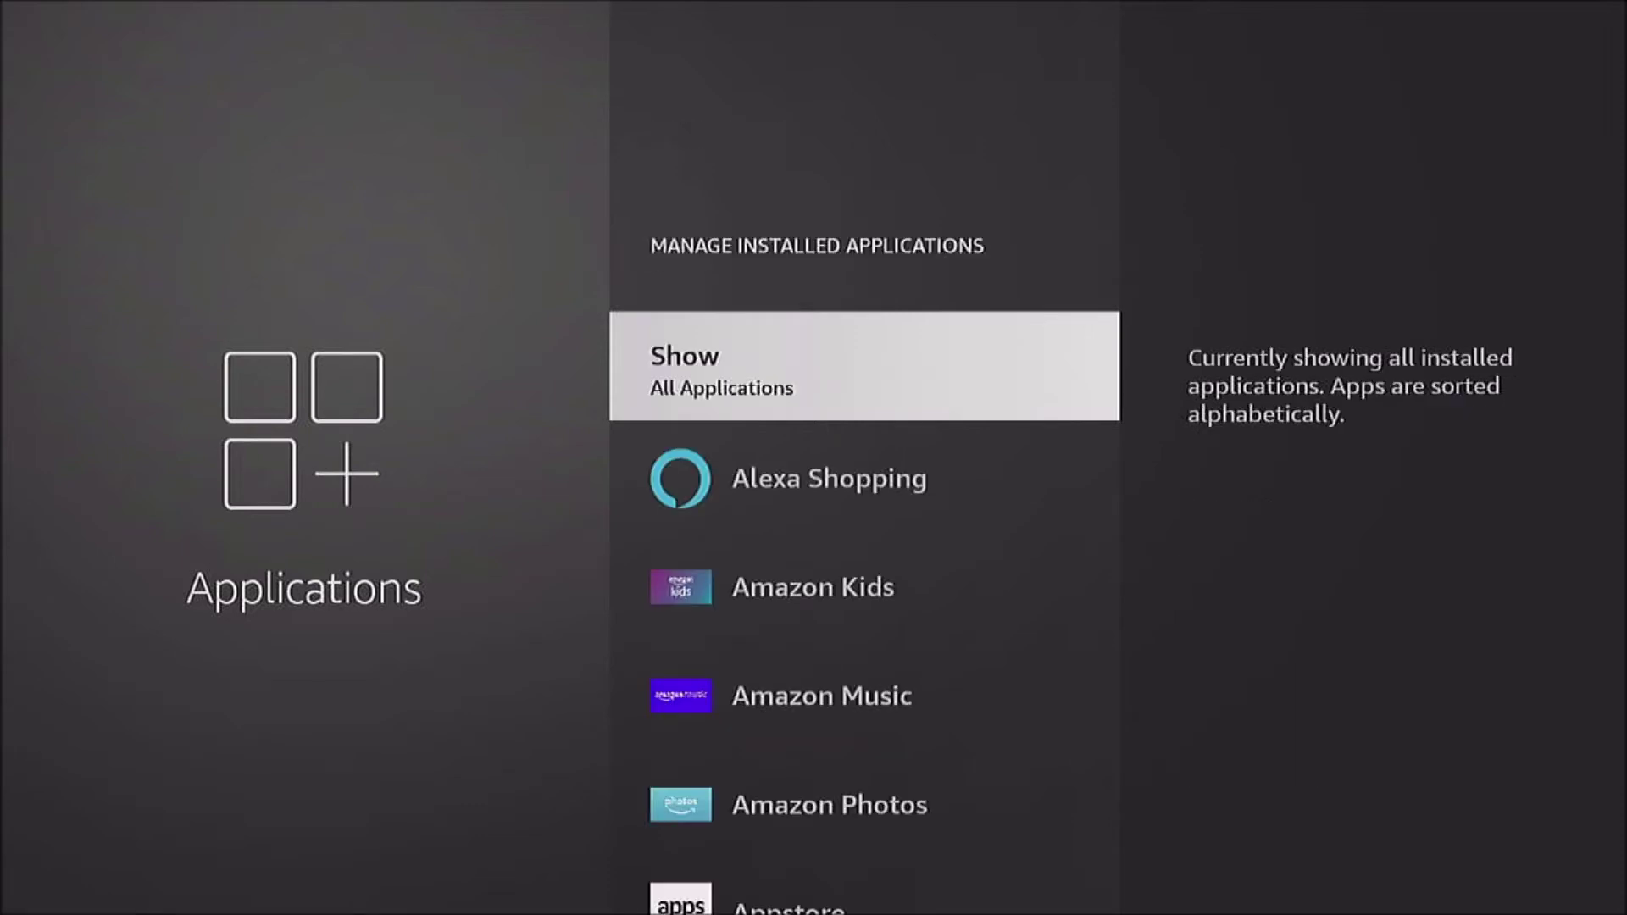
Open Disney+ from the installed apps list and move to its Force stop option
key("Down")
key("Down")
key("Down")
key("Down")
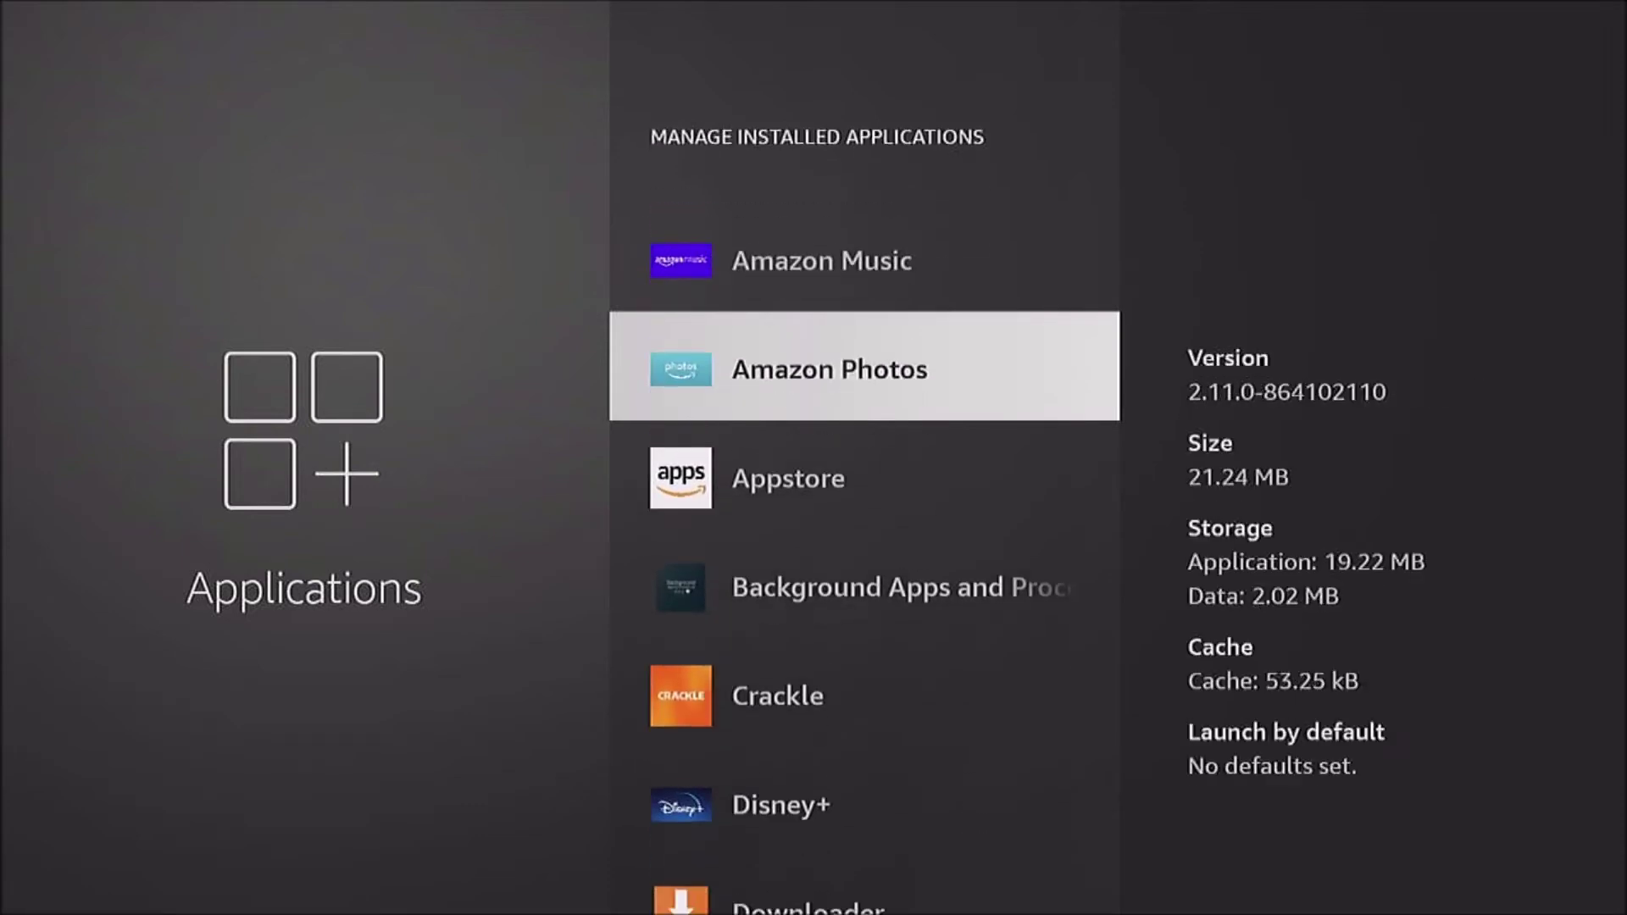
key("Down")
key("Down")
key("Down")
key("Down")
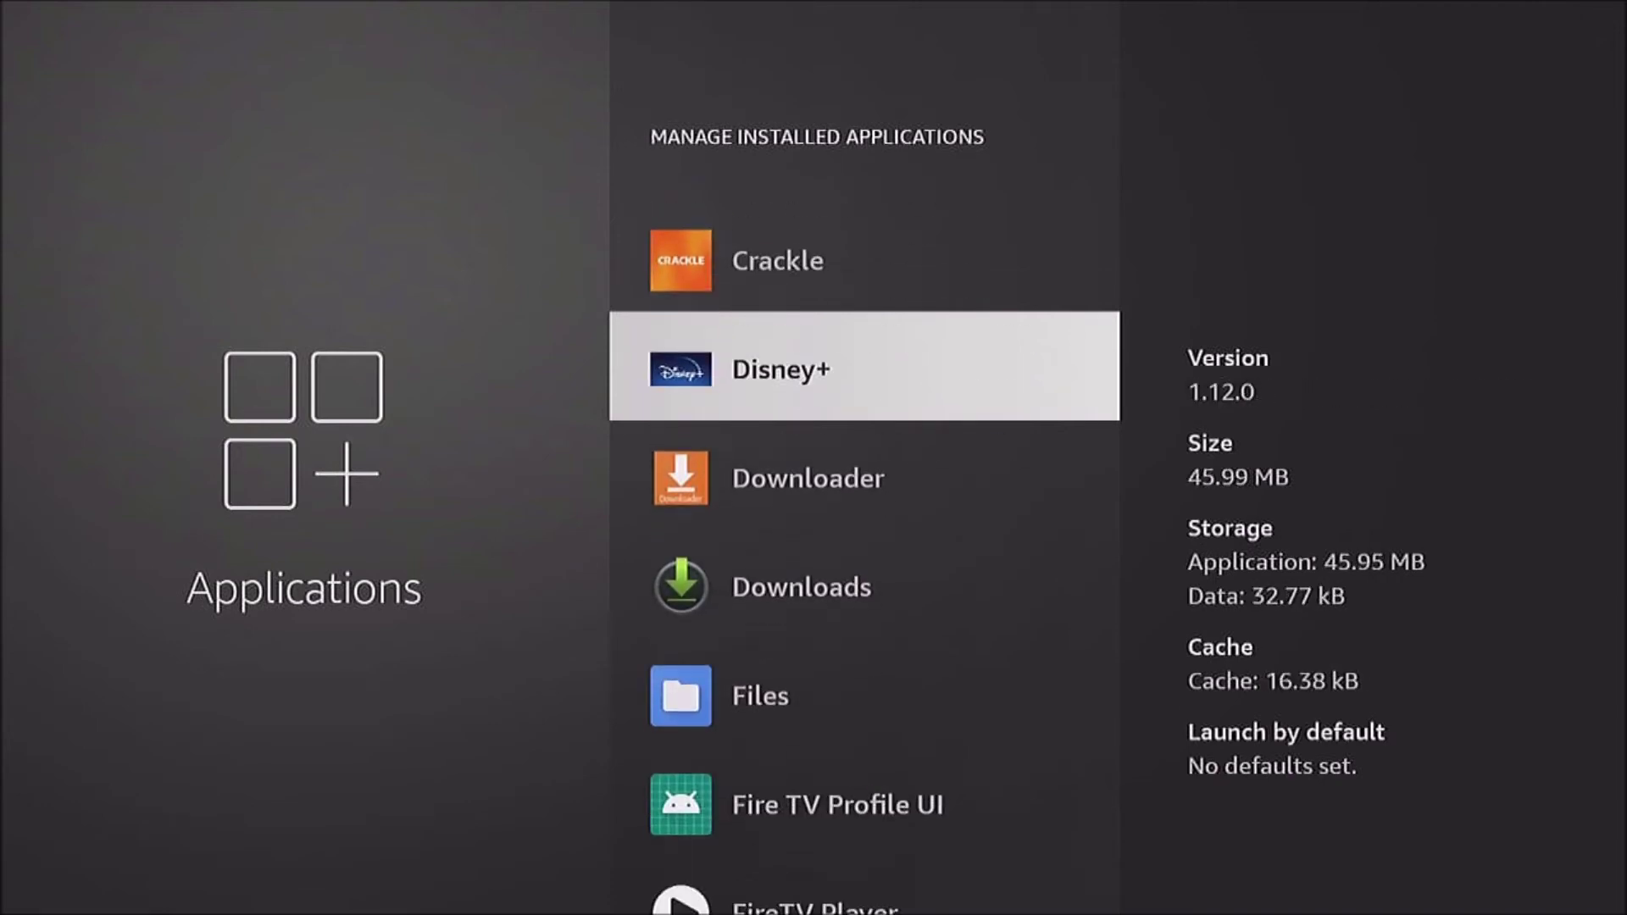
key("Return")
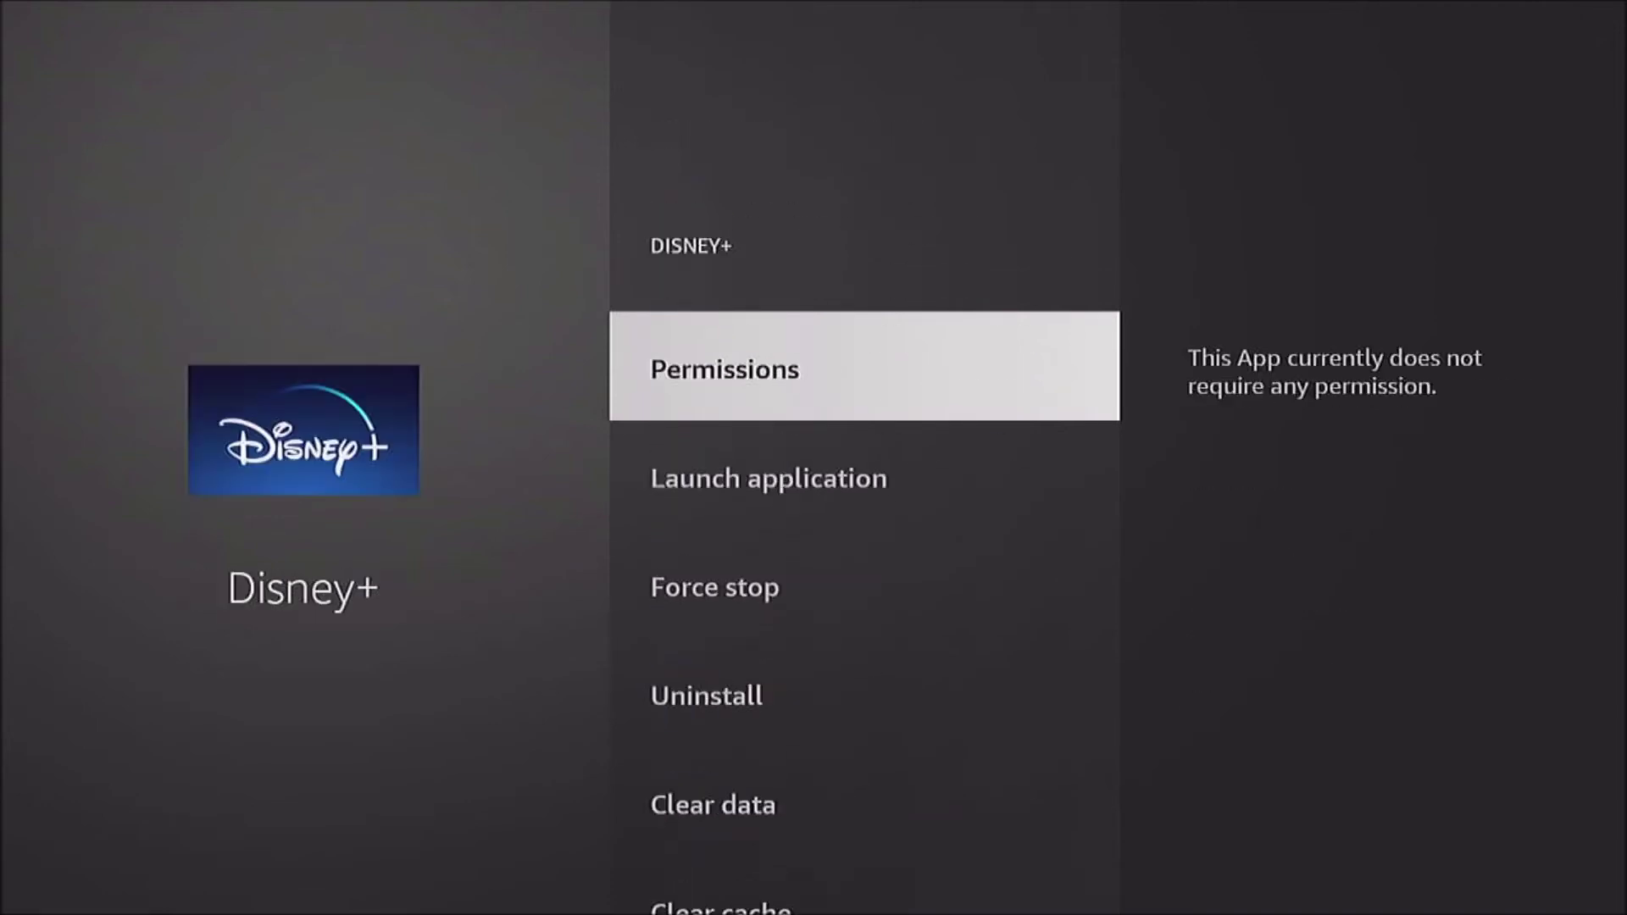
key("Down")
key("Down")
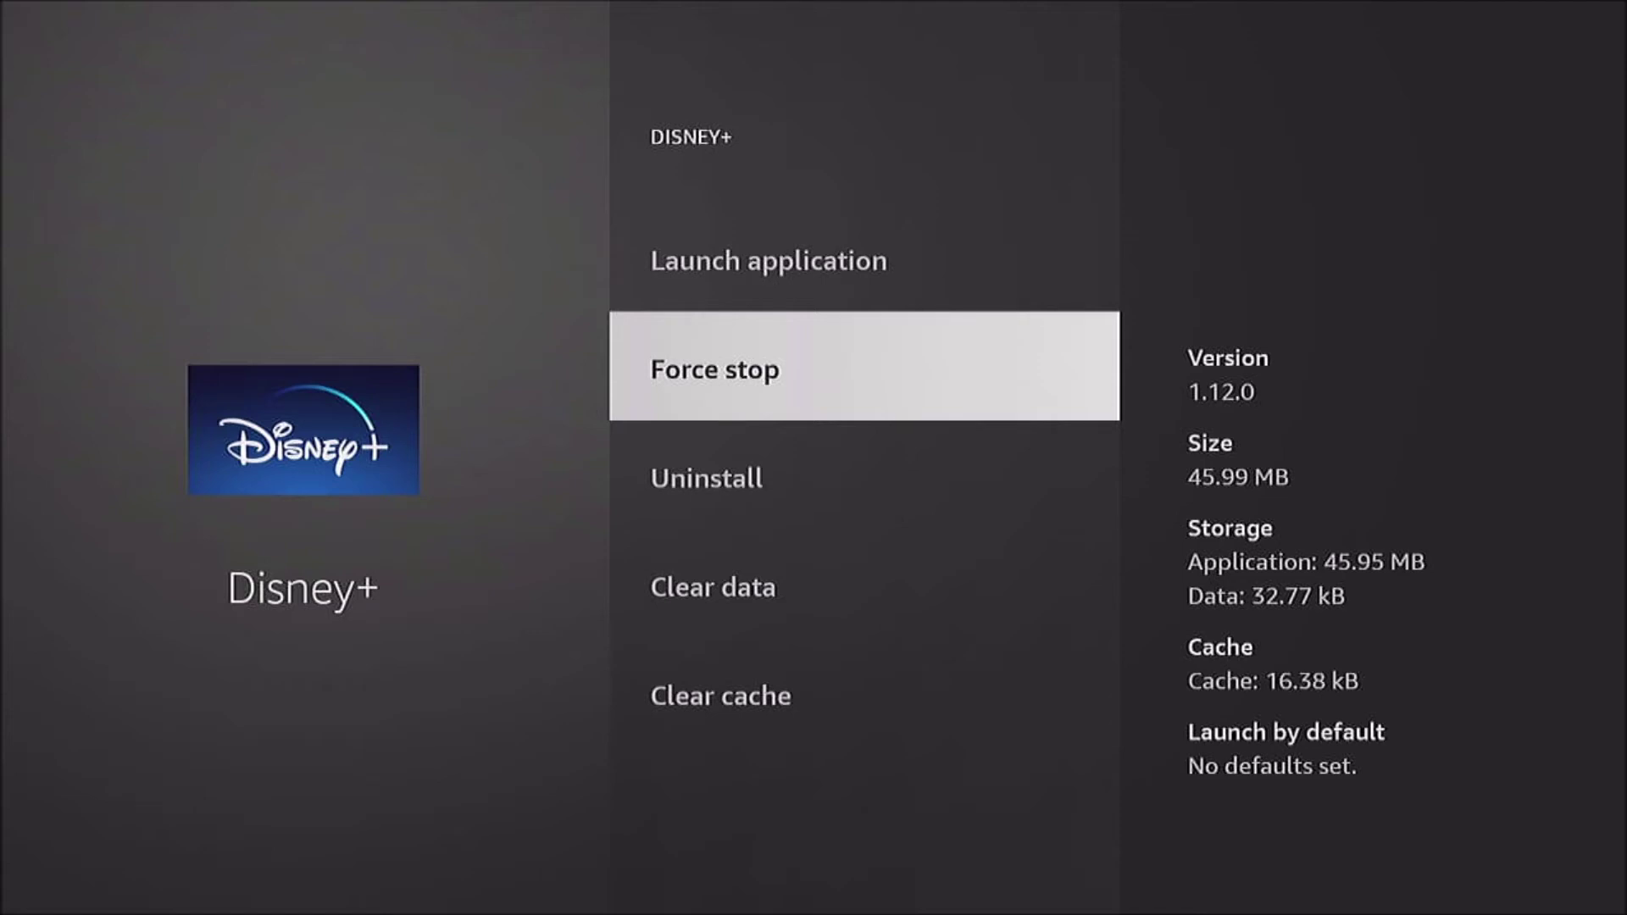
Return Home, open the Apps library from the quick menu, and browse the app tiles
key("Home")
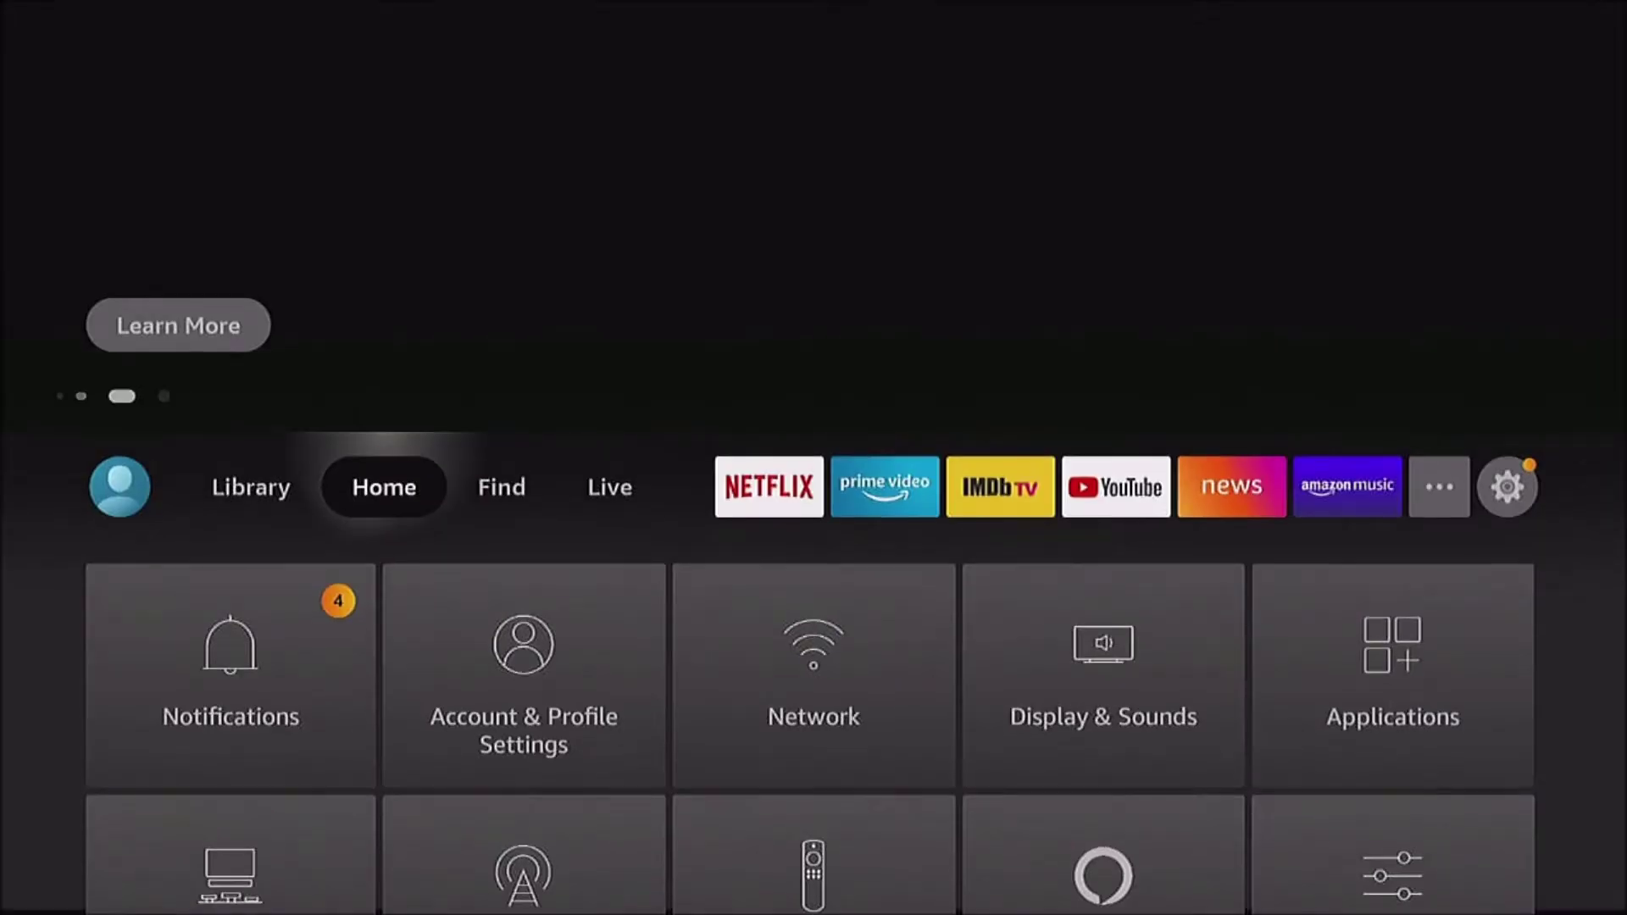
key("Home")
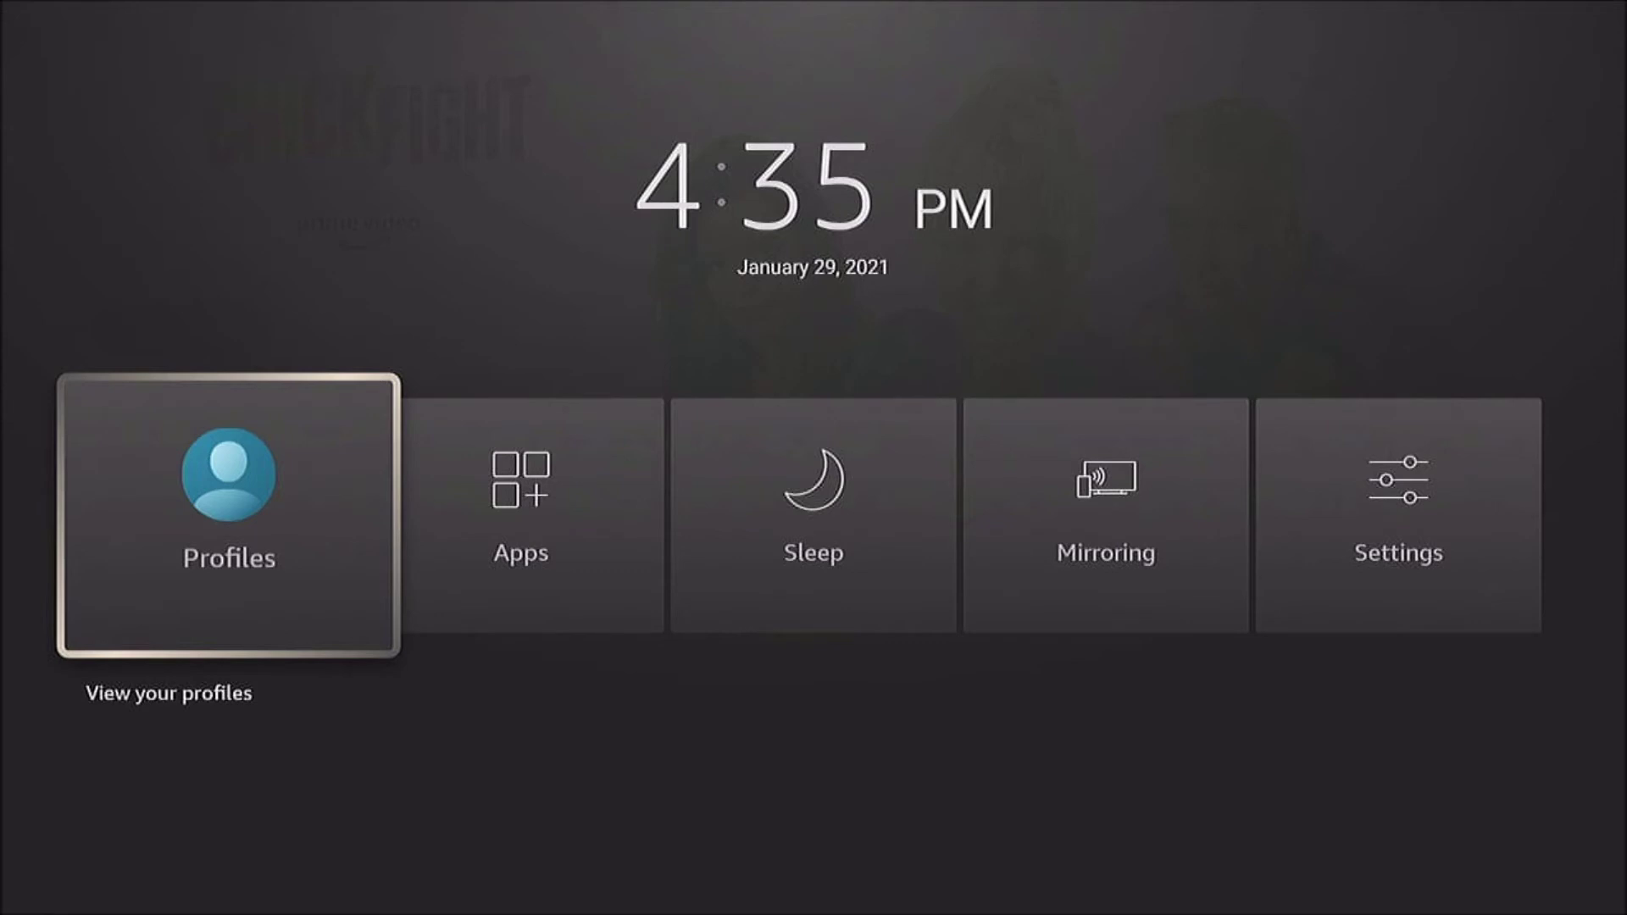
key("Right")
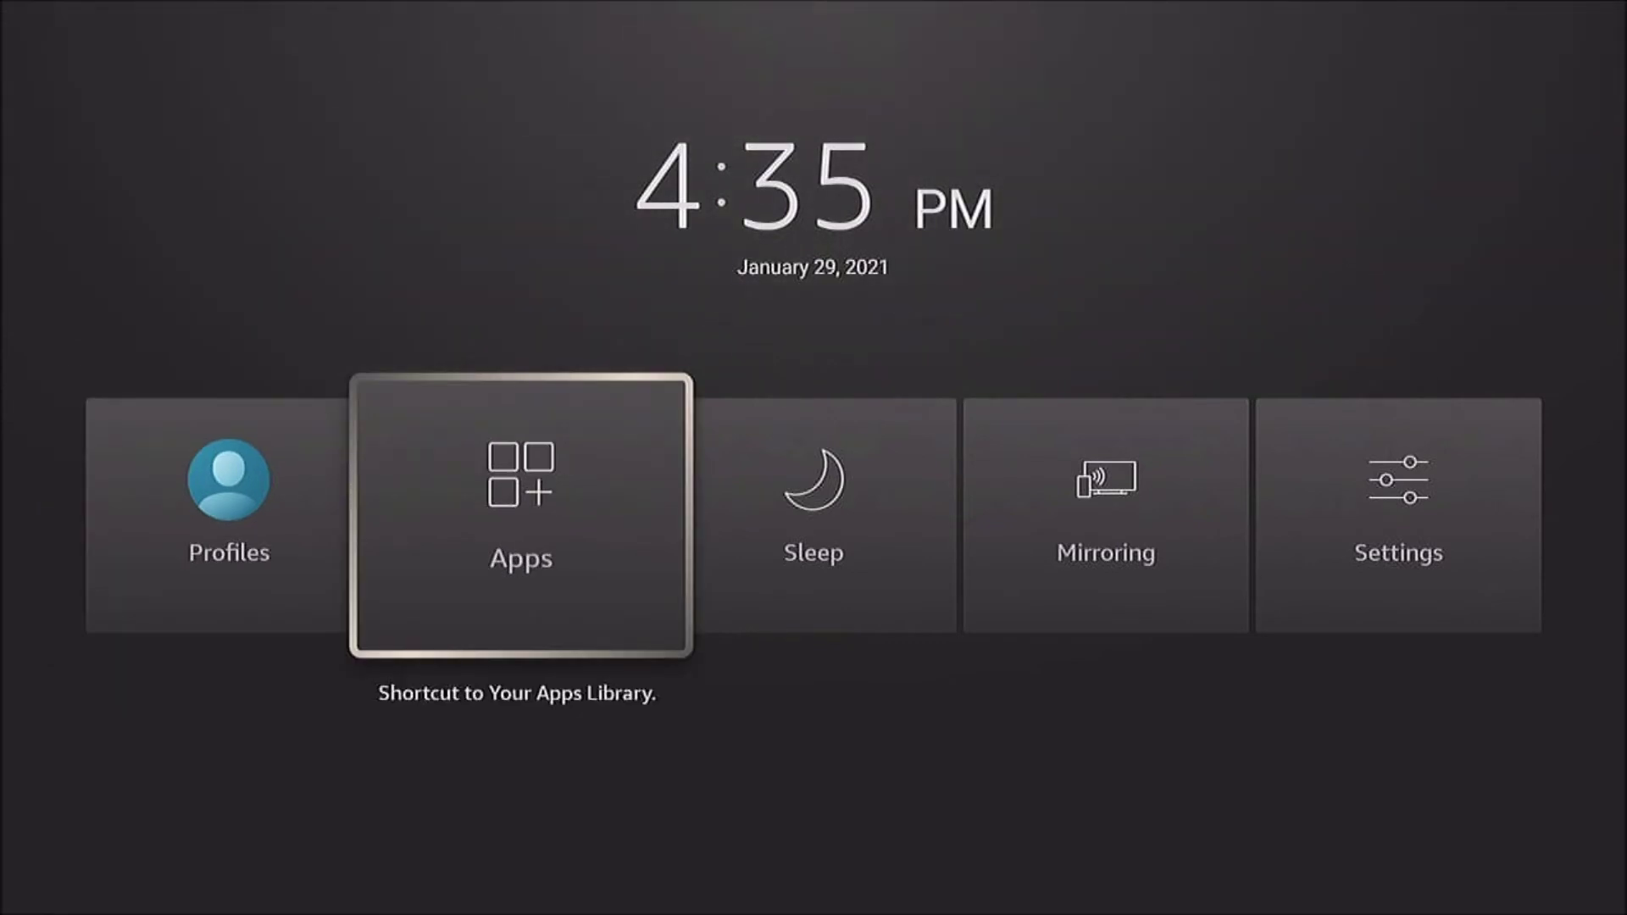
key("Return")
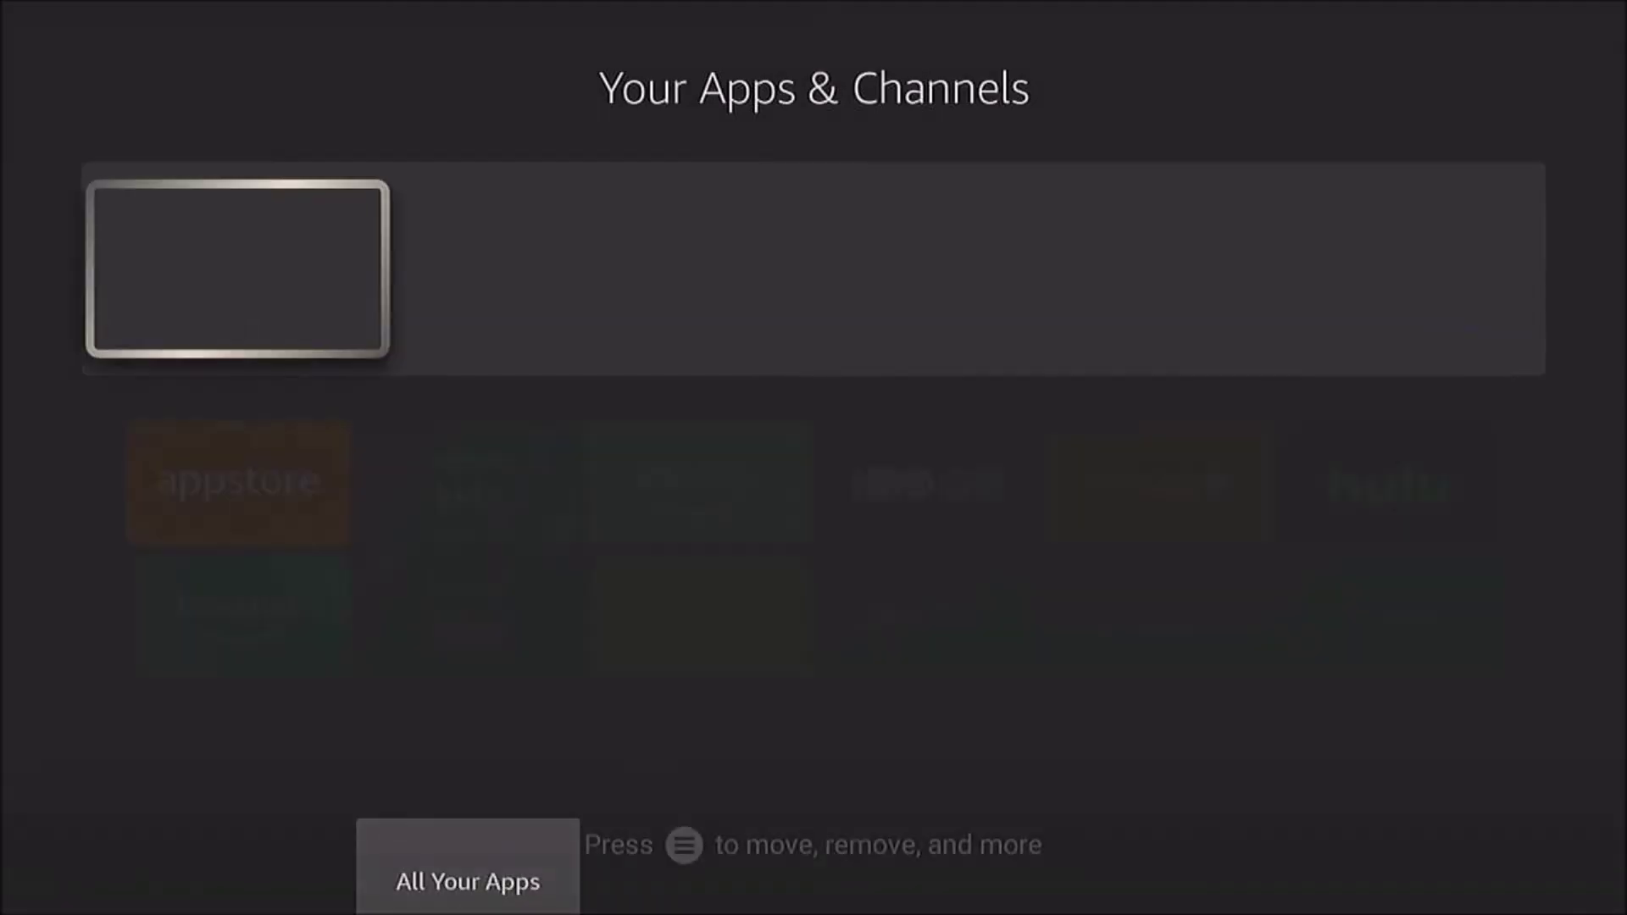
key("Down")
key("Down")
key("Down")
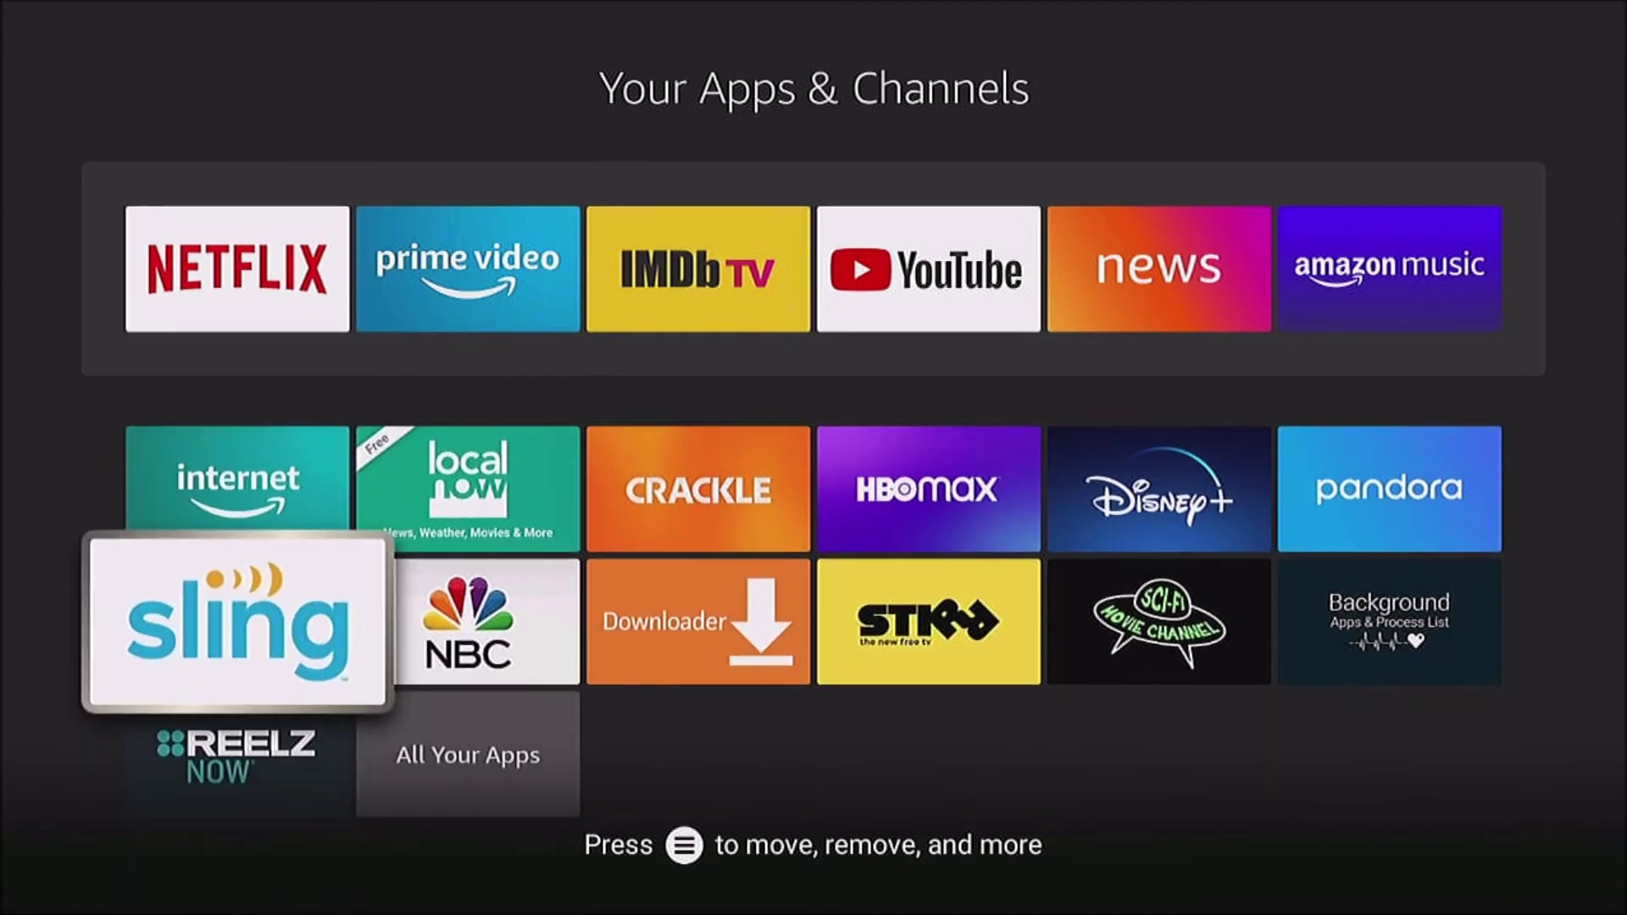
key("Right")
key("Right")
key("Right")
key("Right")
key("Right")
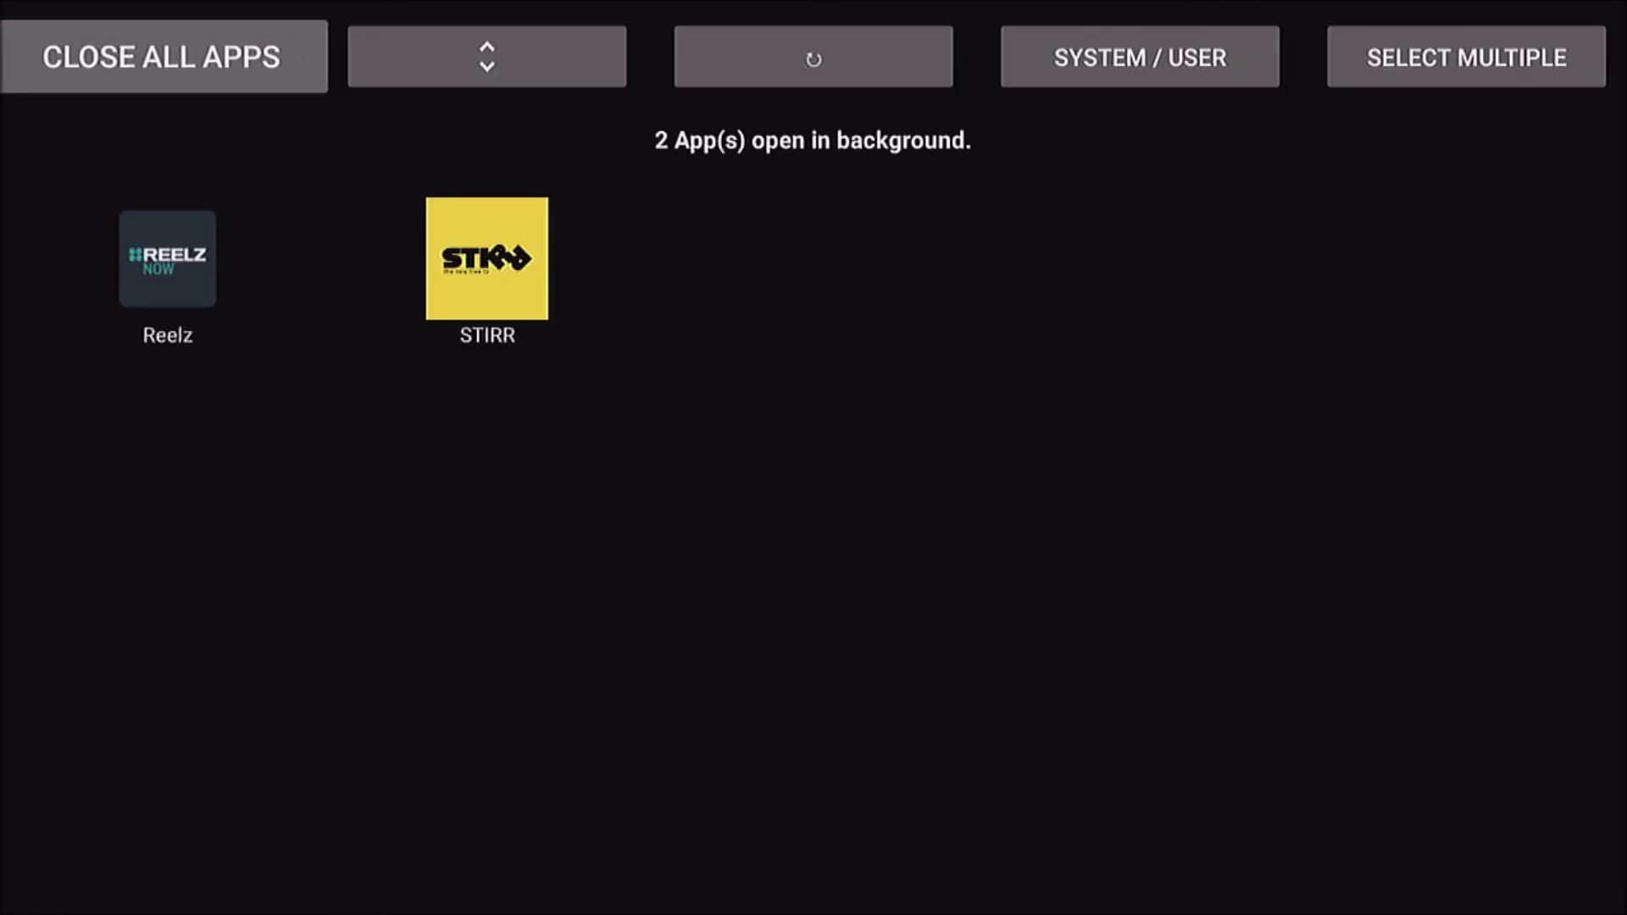
Pick STIRR over Reelz in the background apps list to open its app info
key("Down")
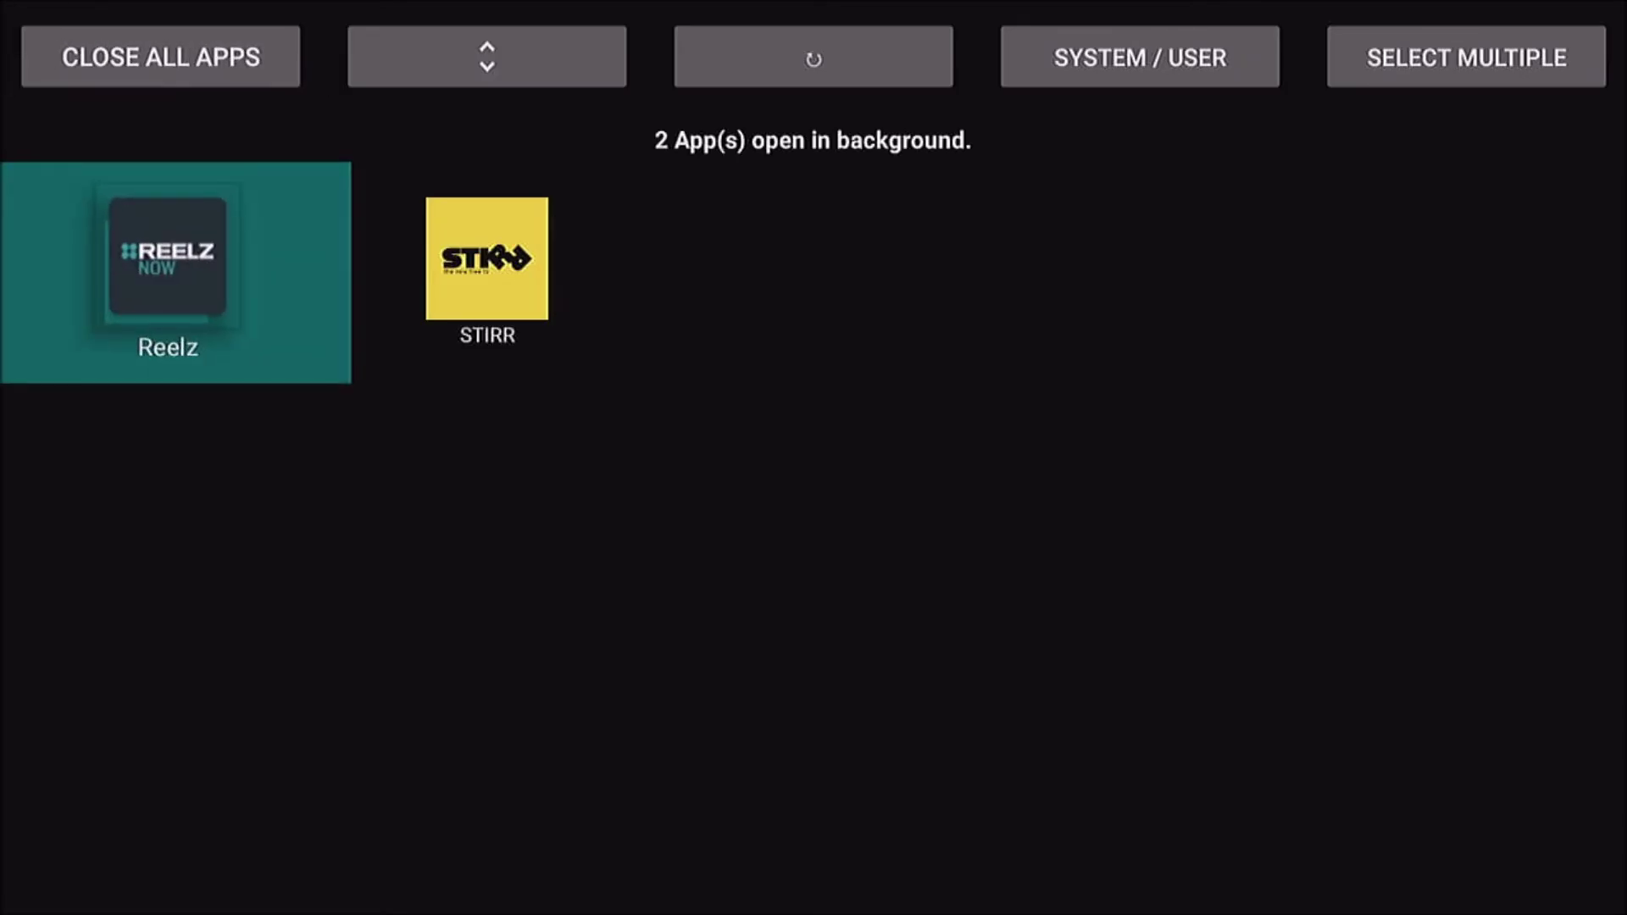
key("Right")
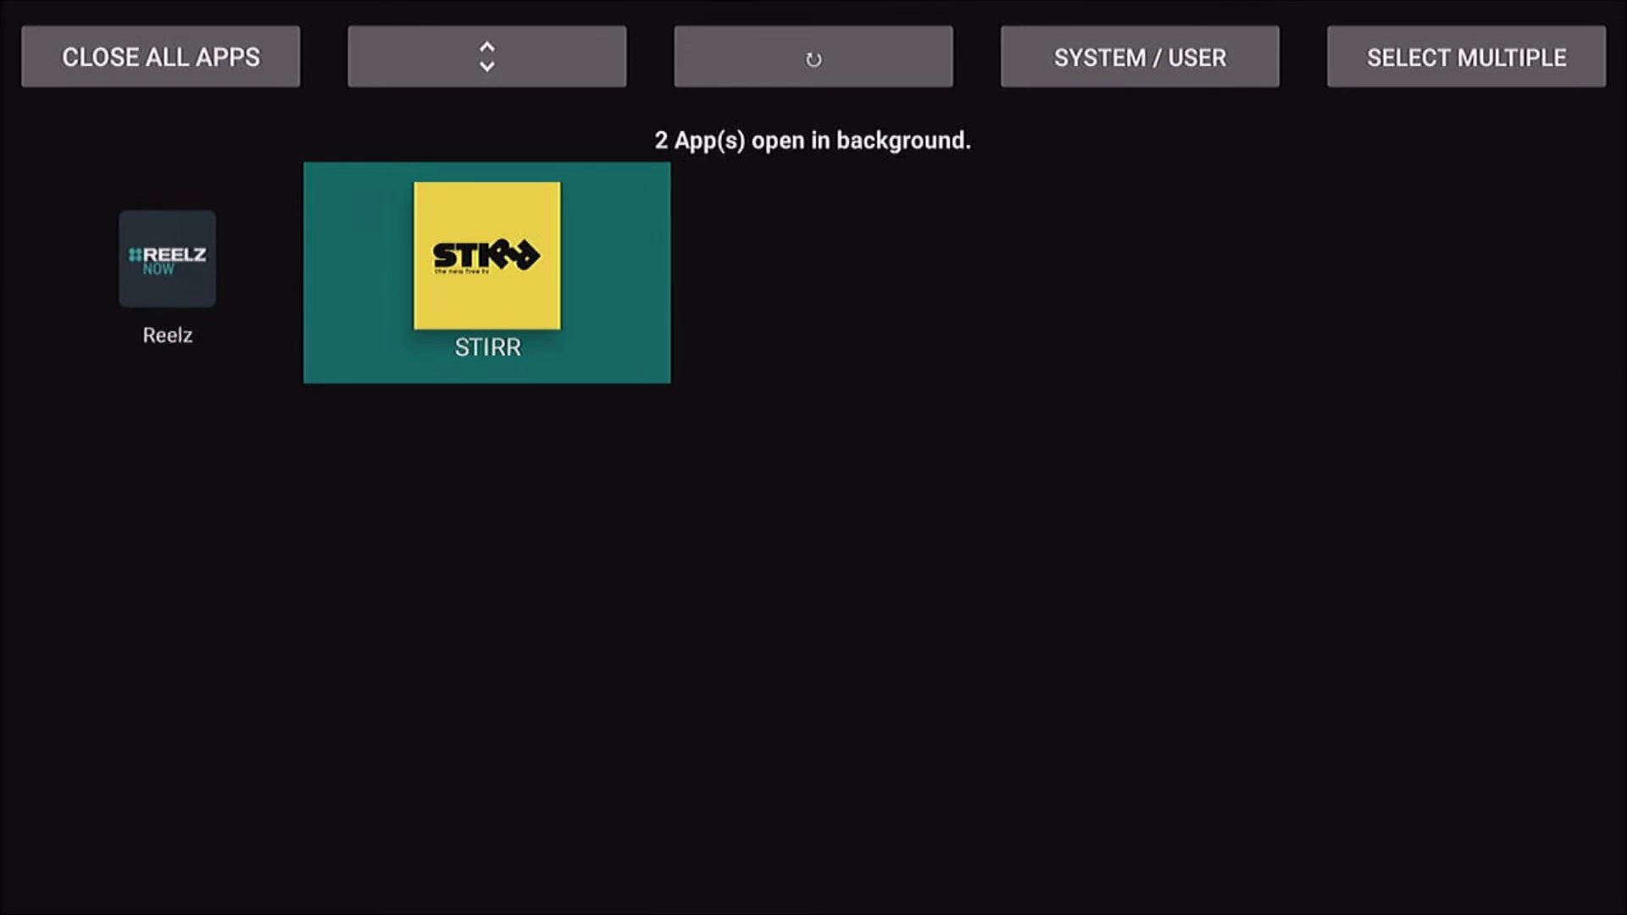
key("Return")
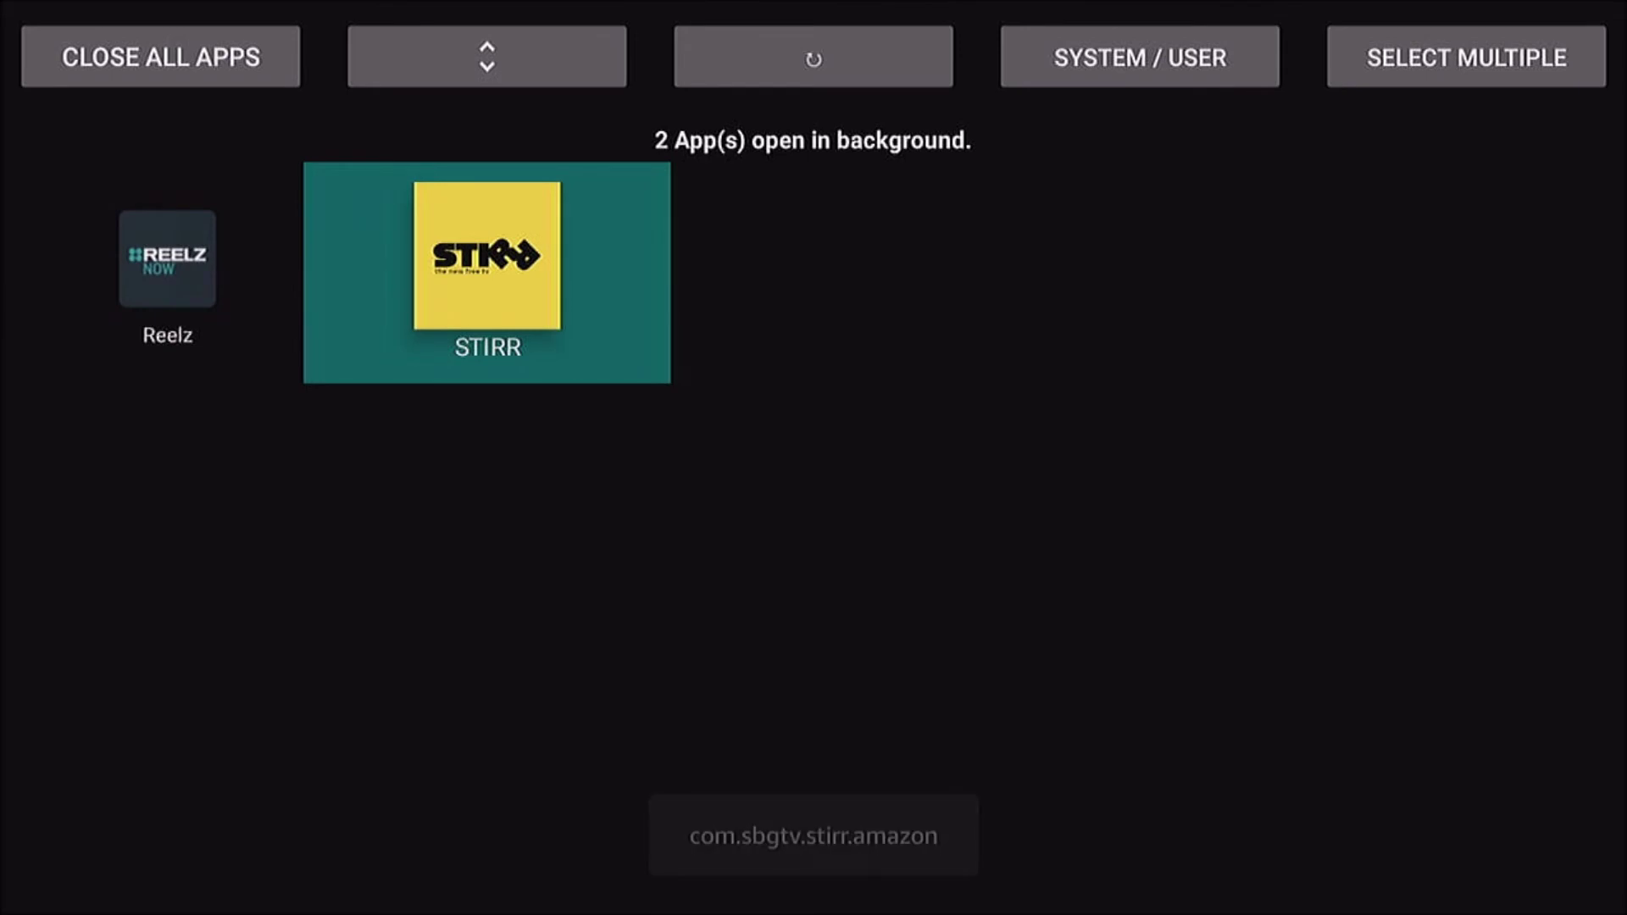
Move down STIRR's app options page to the Force stop action
key("Down")
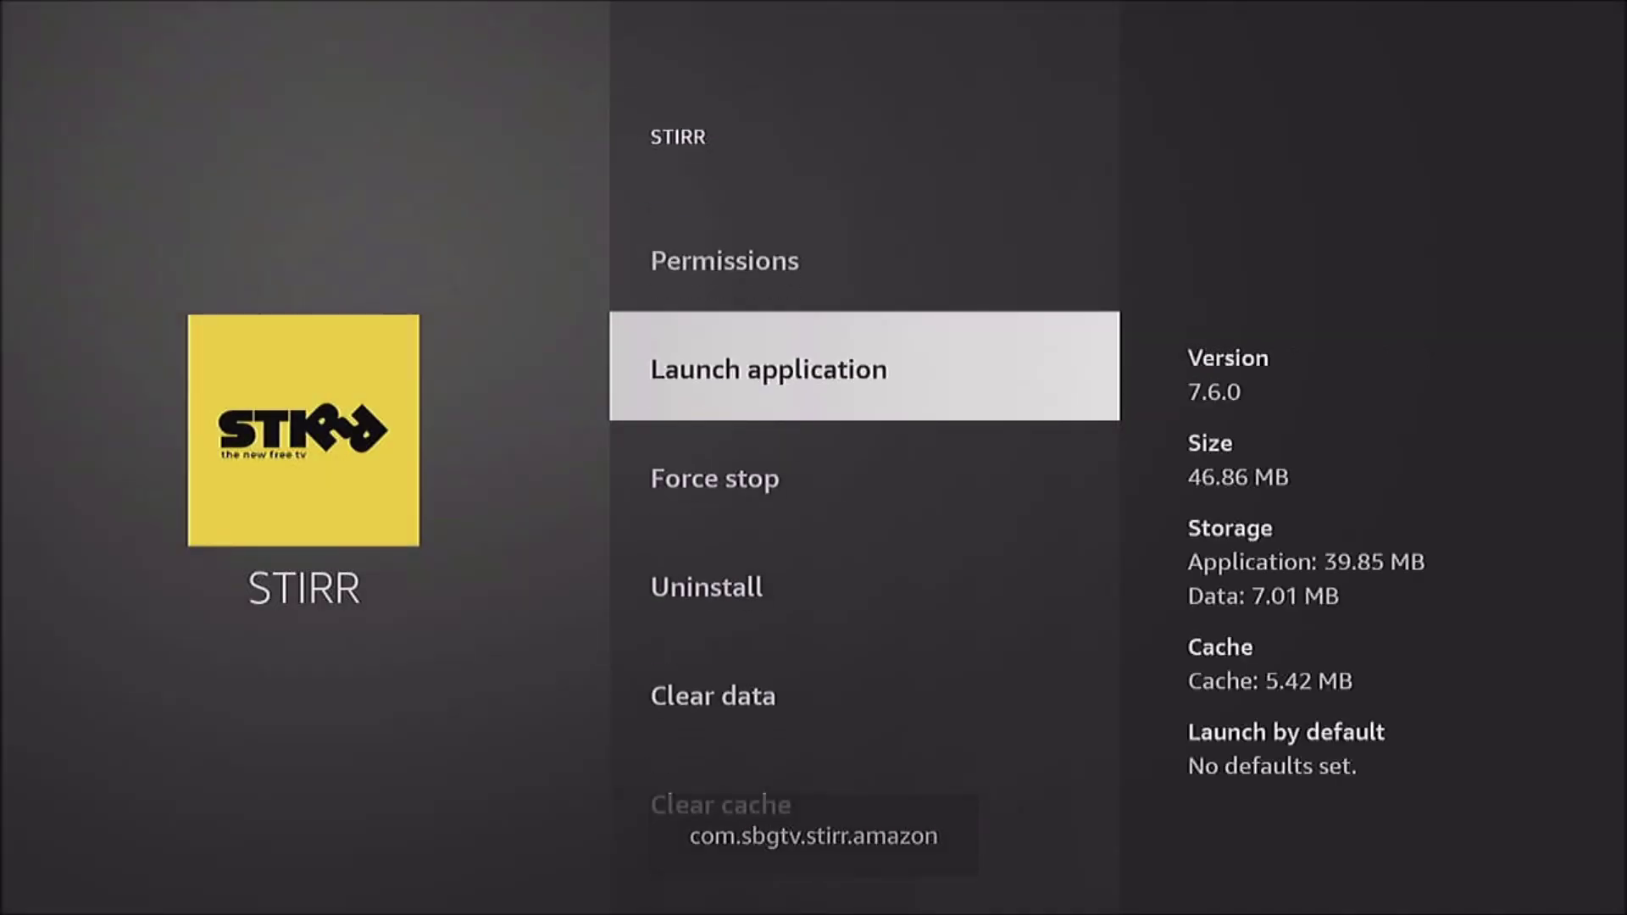
key("Down")
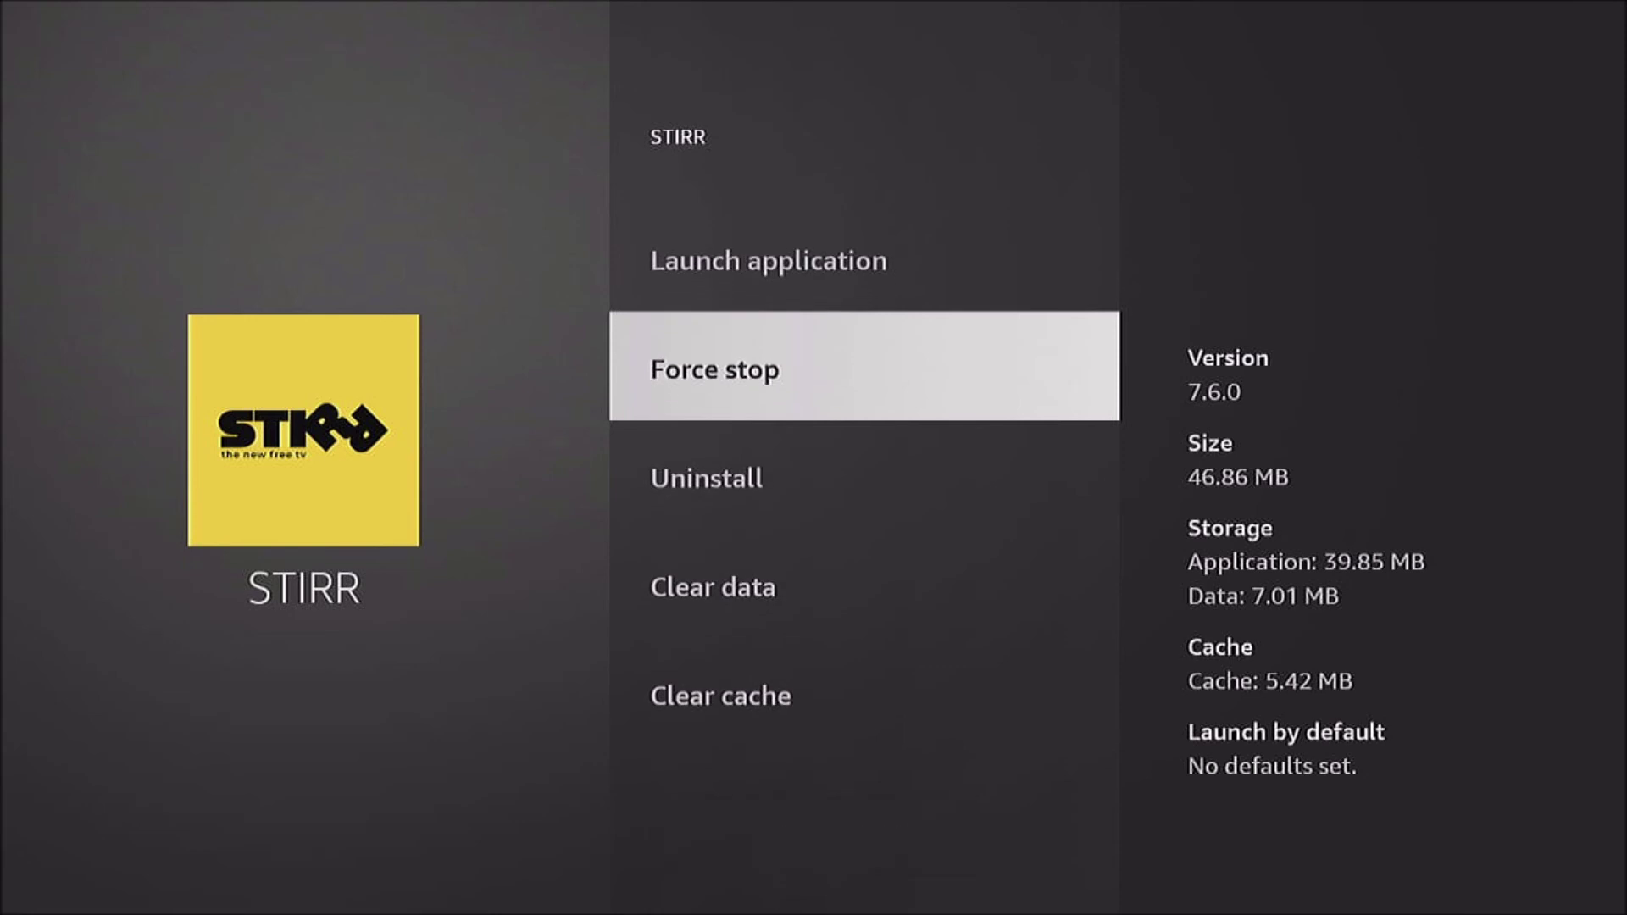